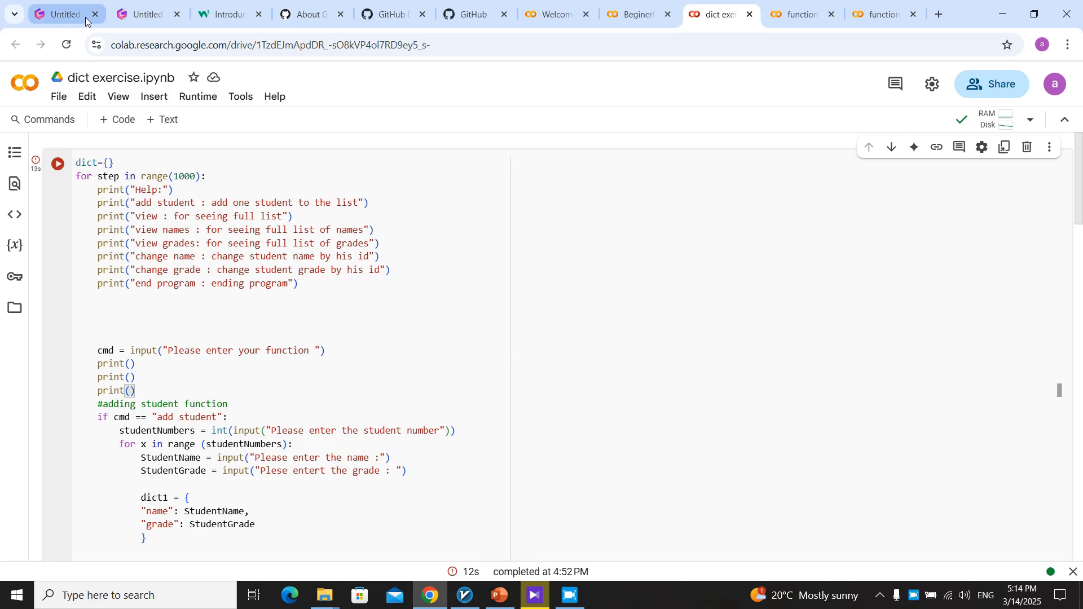
# Step: Close the Gamma, Python tutorial and GitHub browser tabs that come before the Colab tabs
pyautogui.click(95, 15)
pyautogui.click(95, 14)
pyautogui.click(95, 14)
pyautogui.click(95, 15)
pyautogui.click(94, 15)
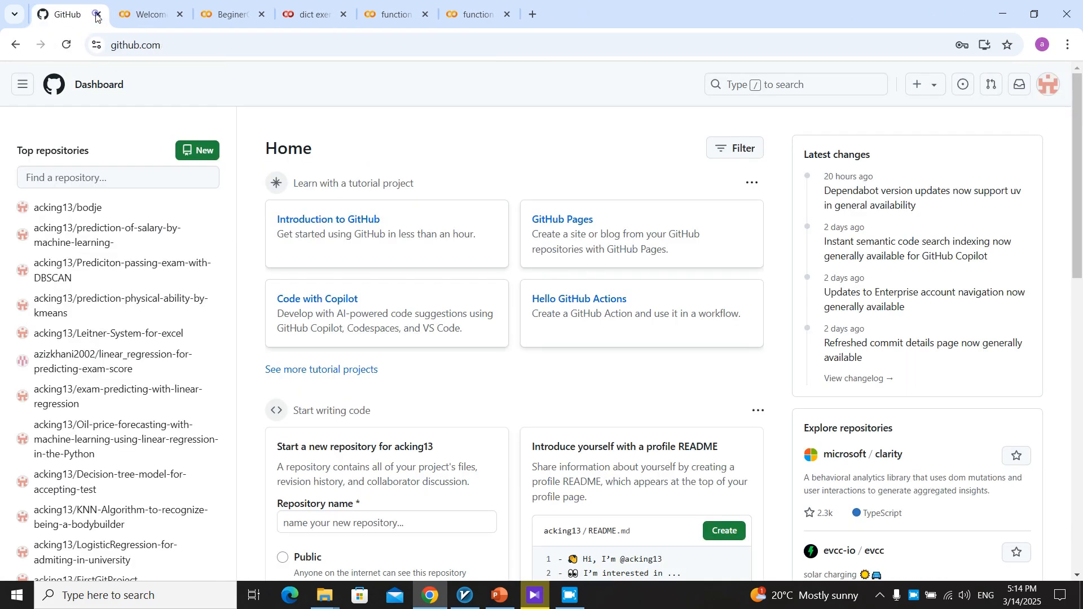
pyautogui.click(94, 15)
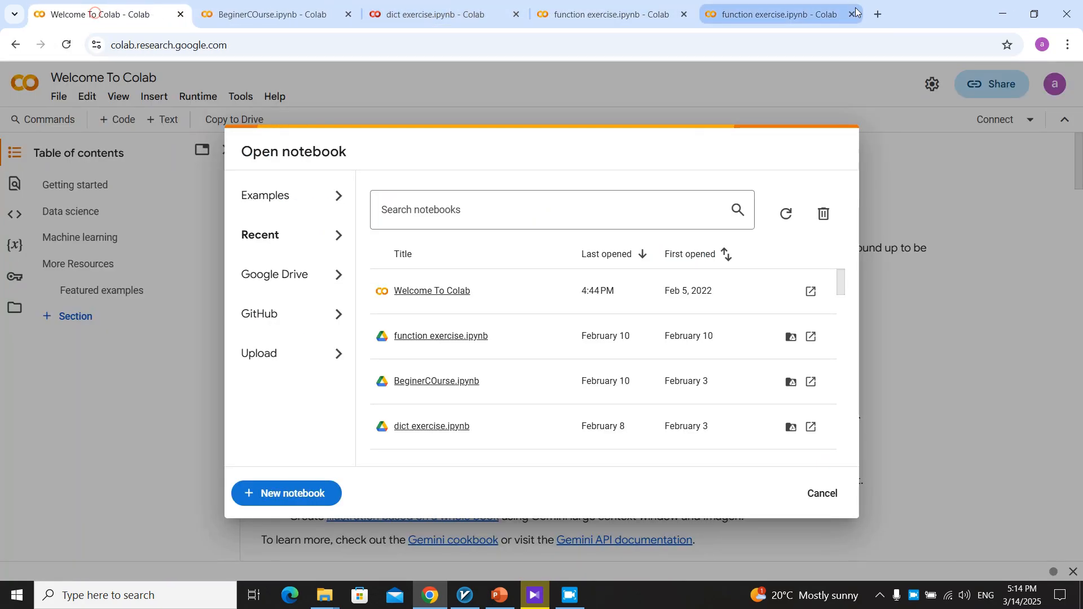
# Step: Search the web for "download git" in a new tab and open the Windows downloads page on git-scm.com
pyautogui.click(878, 14)
pyautogui.write('g')
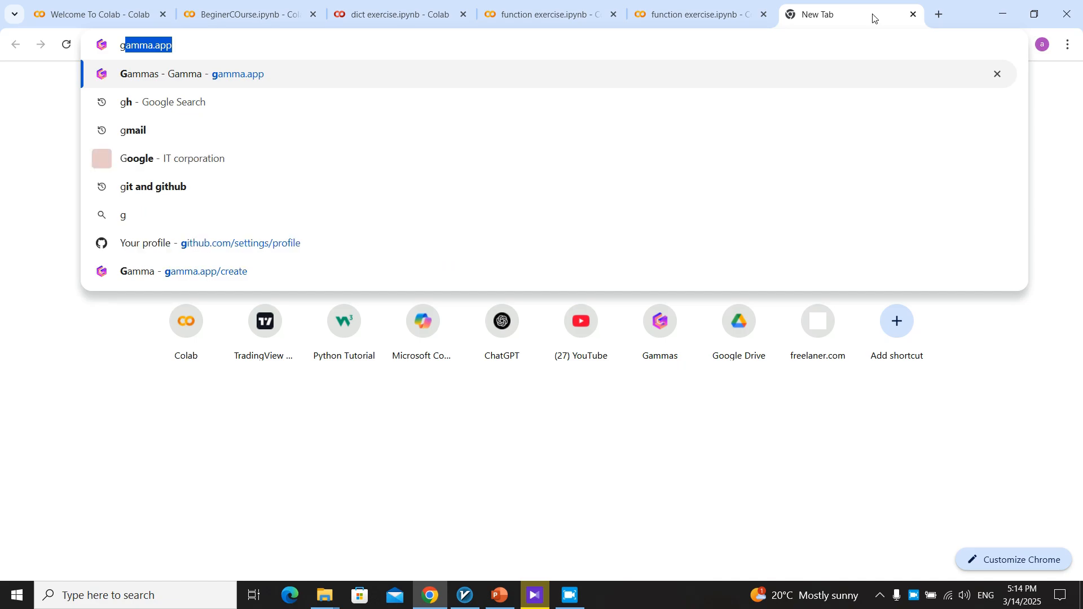
pyautogui.press('BackSpace')
pyautogui.press('BackSpace')
pyautogui.write('do')
pyautogui.write('w')
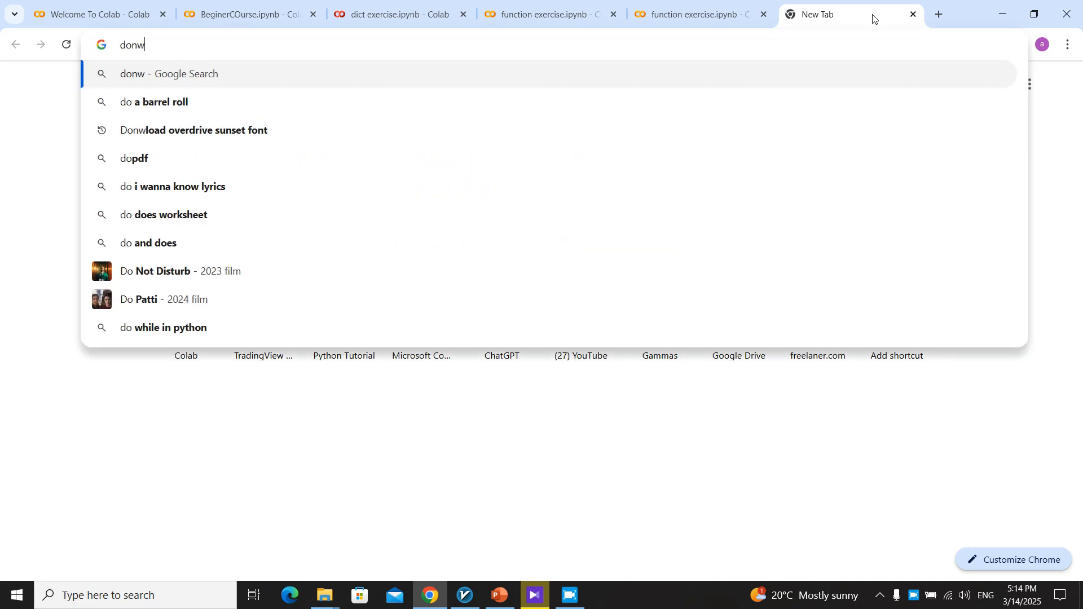
pyautogui.write('nload git')
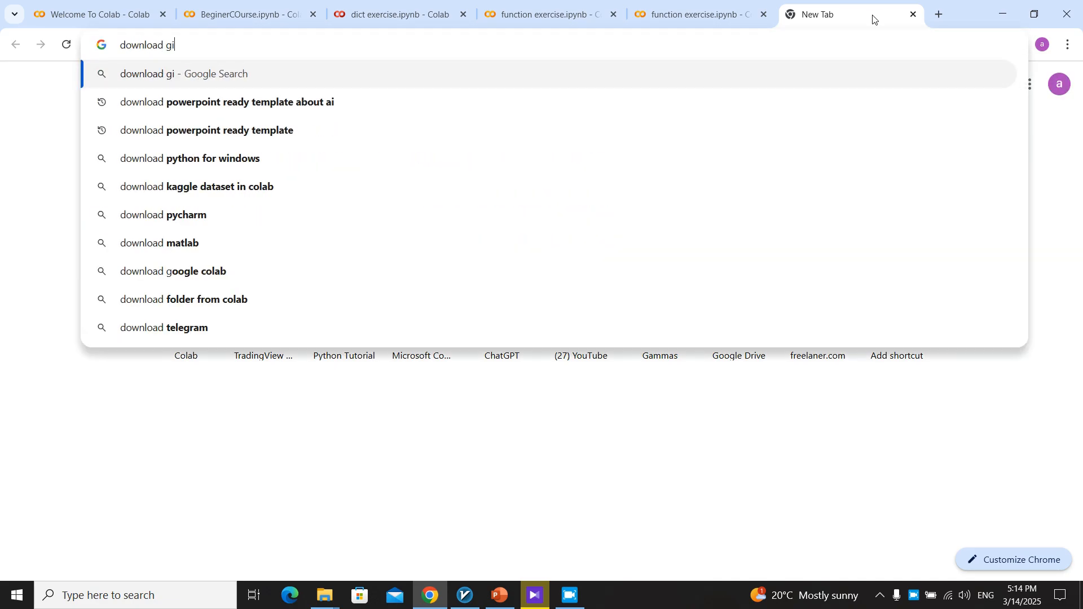
pyautogui.press('Return')
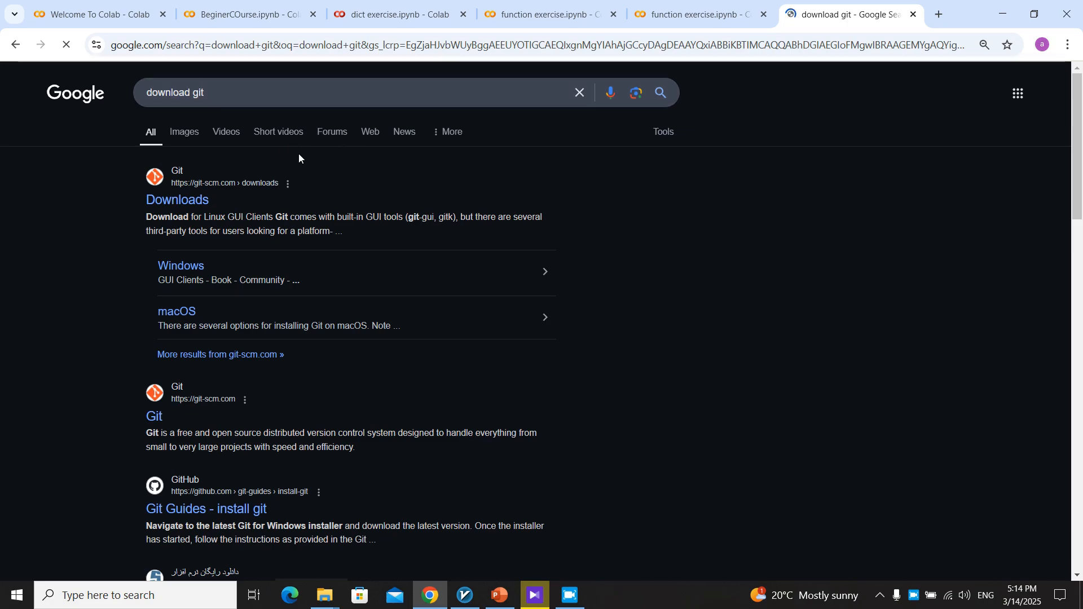
pyautogui.click(189, 202)
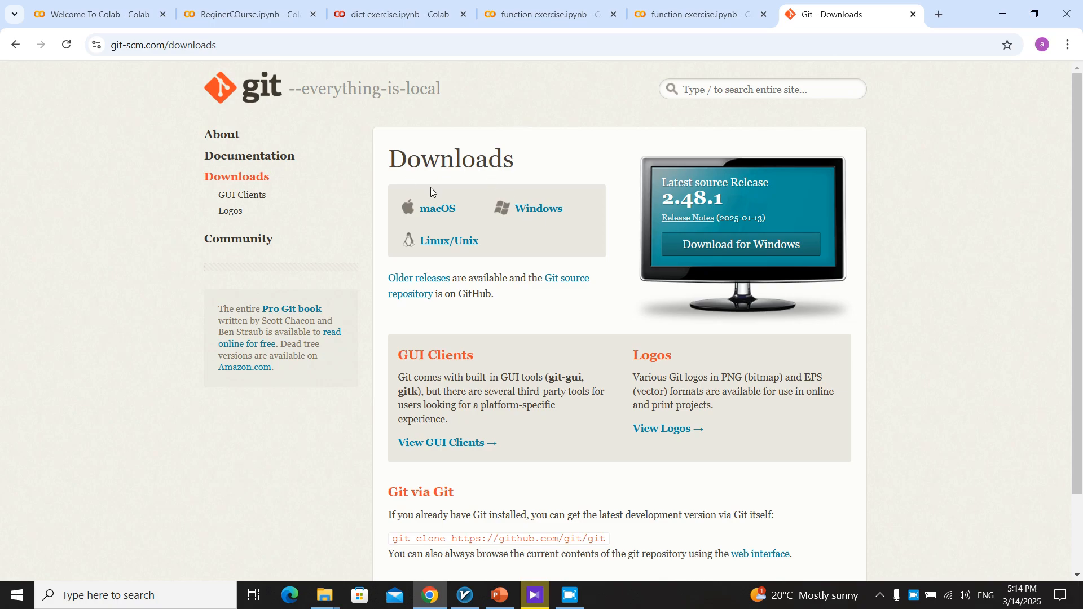
pyautogui.click(524, 206)
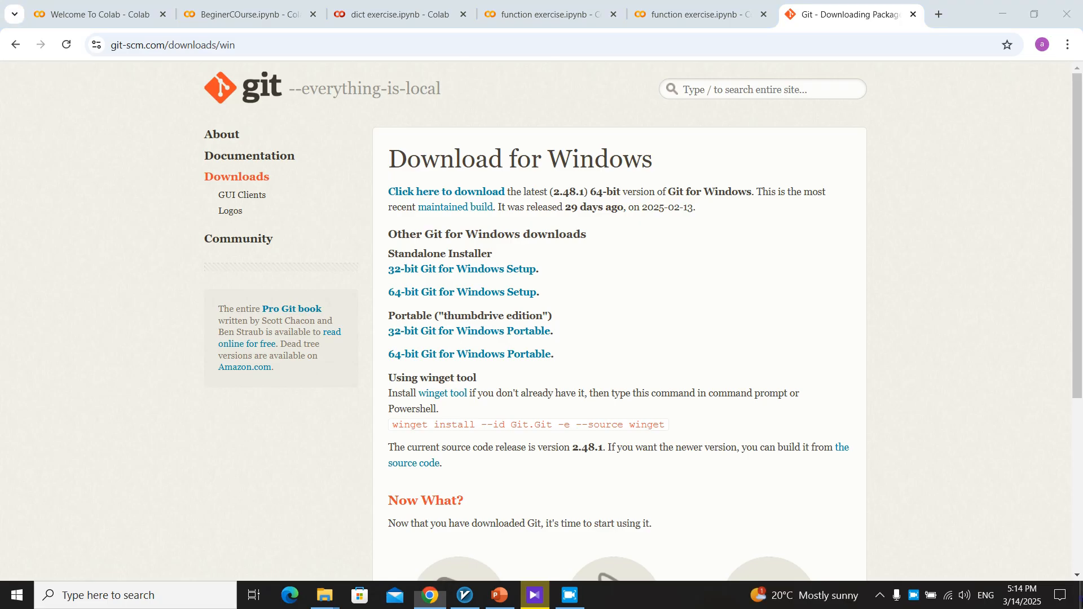
# Step: Check the system type in this PC's properties and return to the Git downloads page in Chrome
pyautogui.press('super+d')
pyautogui.click(26, 25)
pyautogui.rightClick(32, 25)
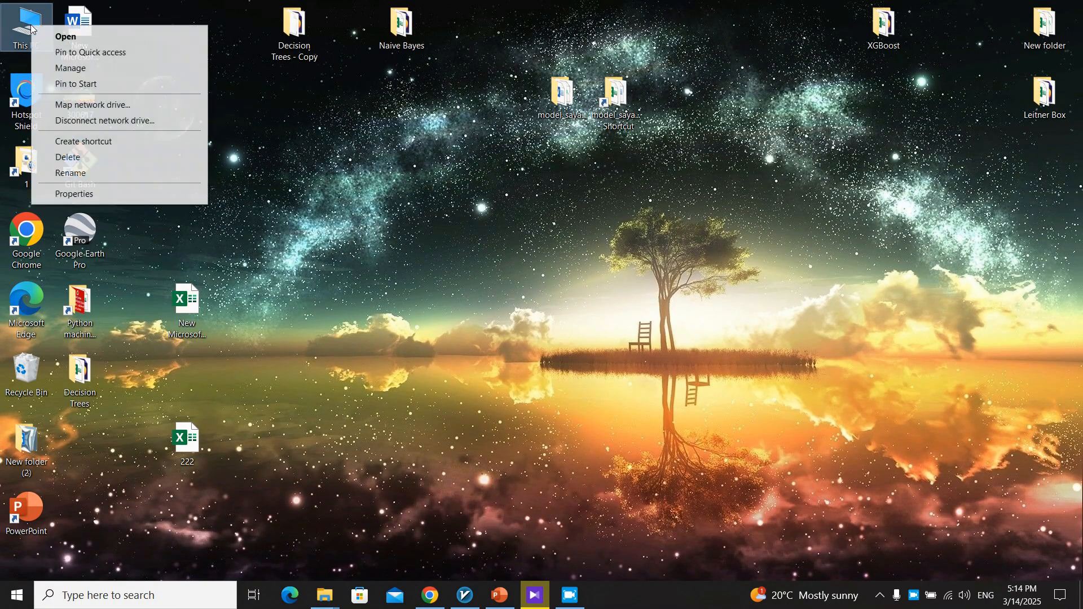
pyautogui.click(79, 193)
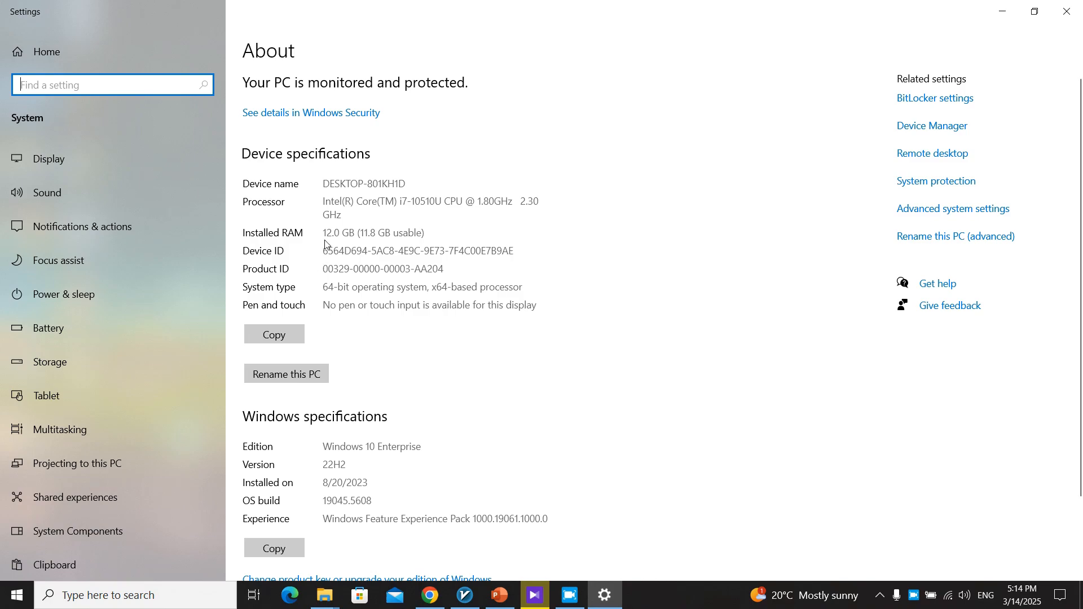
pyautogui.doubleClick(326, 283)
pyautogui.hotkey('alt', 'Tab')
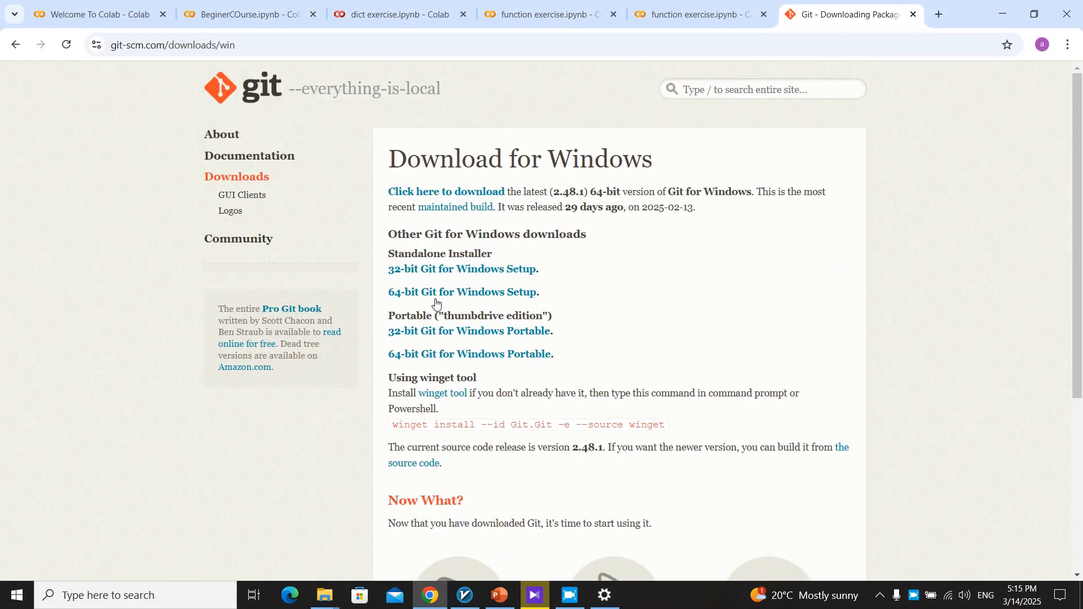
# Step: Download the standalone 64-bit Git for Windows Setup and launch it from the recent downloads
pyautogui.click(440, 293)
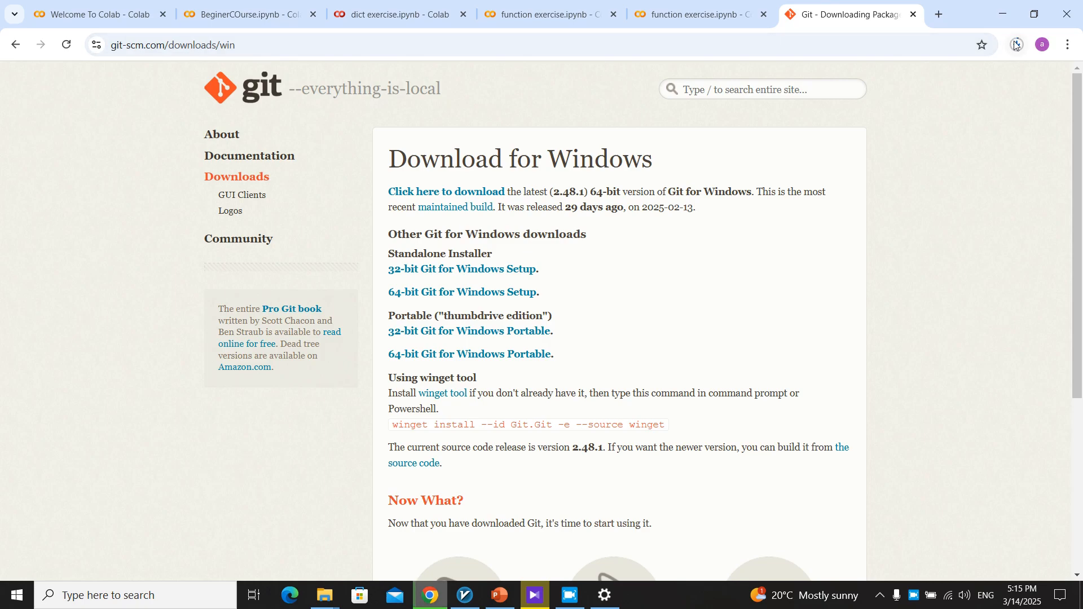
pyautogui.click(1016, 45)
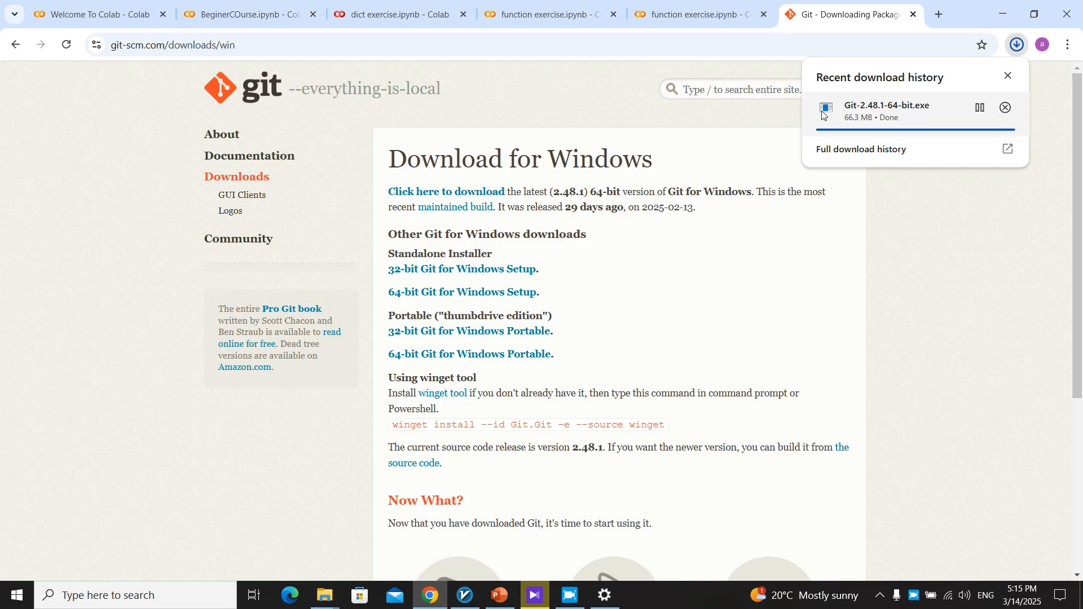
pyautogui.click(841, 109)
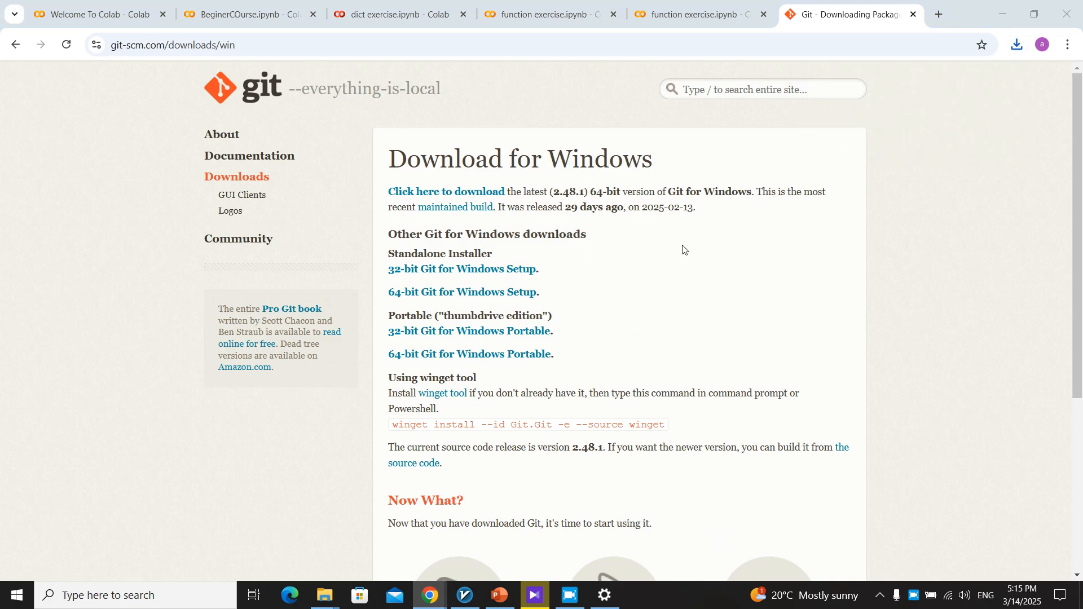
# Step: Try to launch Git-2.48.1-64-bit.exe again from the recent downloads
pyautogui.click(1018, 45)
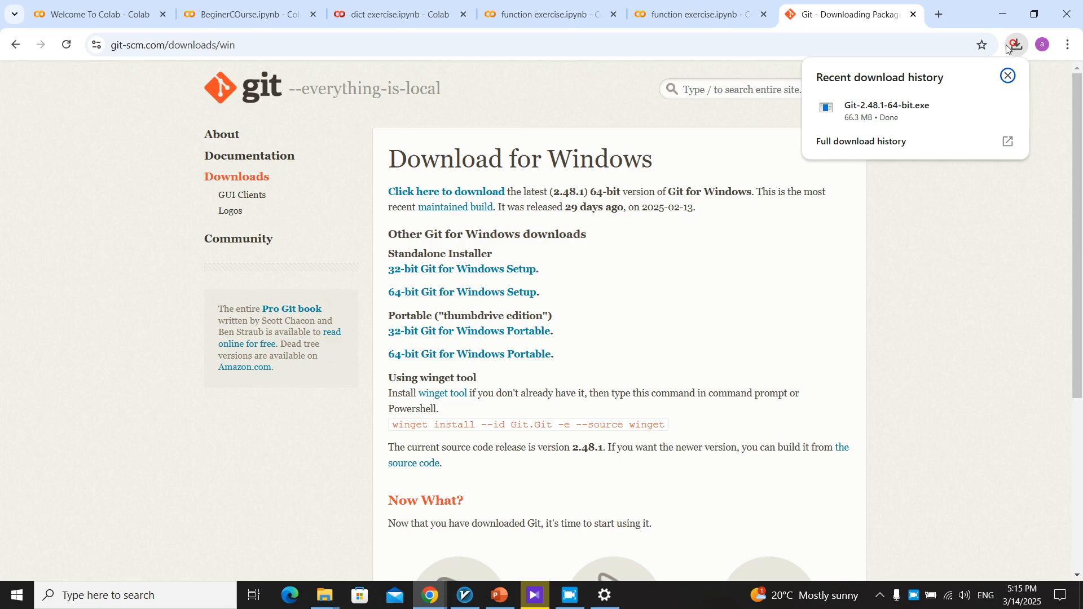
pyautogui.click(907, 107)
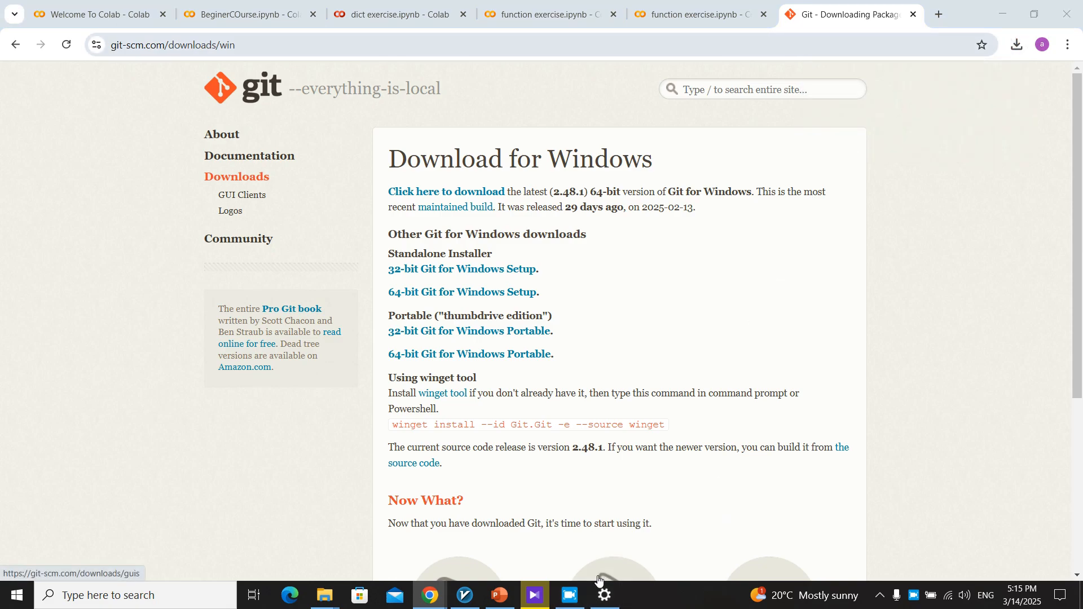
pyautogui.click(1017, 44)
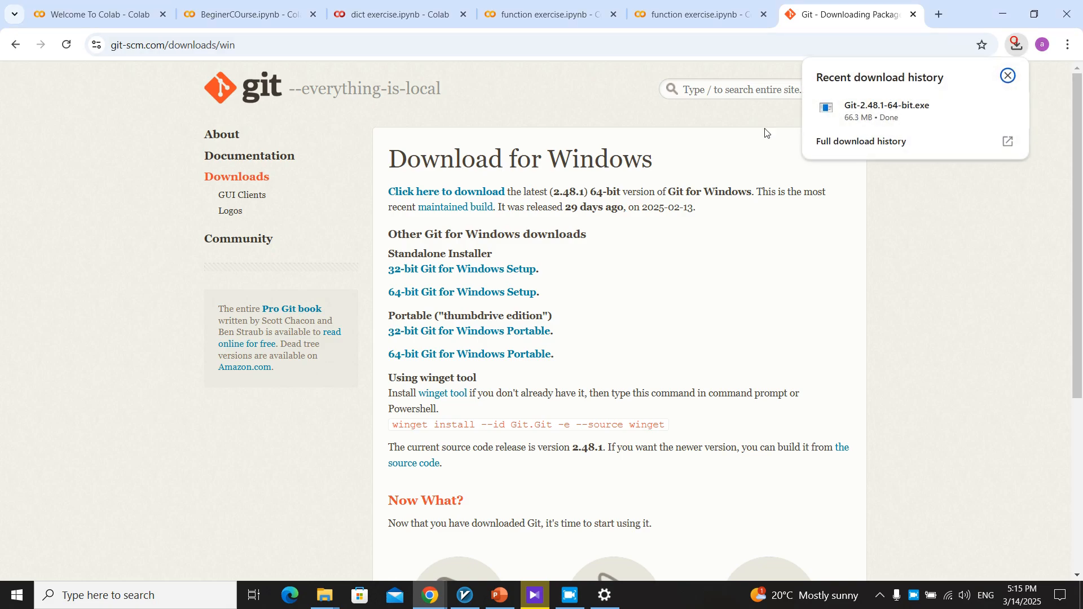
pyautogui.click(900, 119)
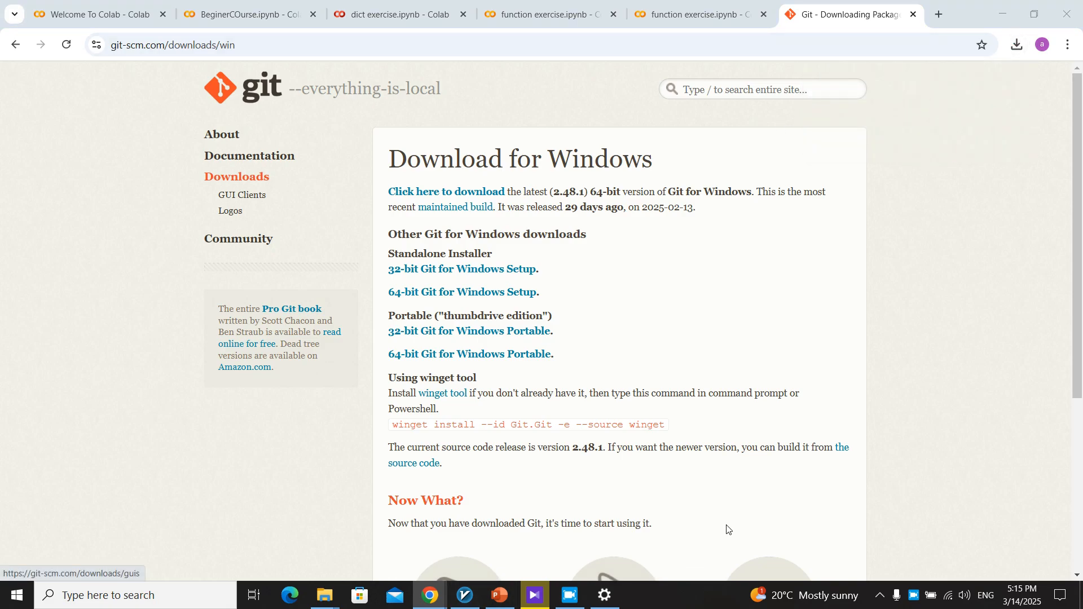
pyautogui.click(1009, 51)
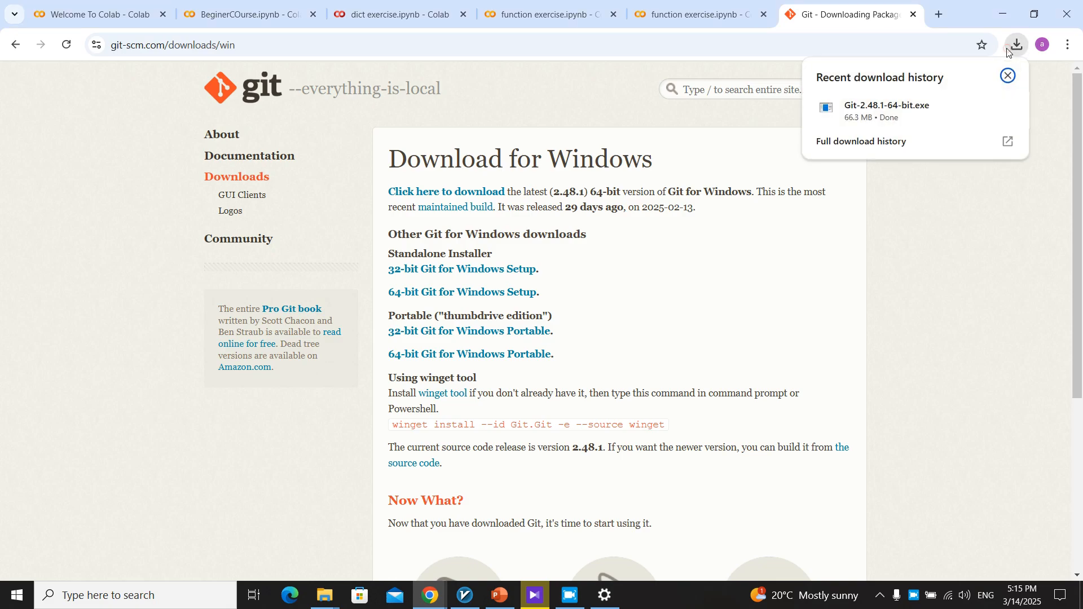
# Step: Show the downloaded installer in its folder and run Git-2.48.1-64-bit as administrator
pyautogui.click(977, 107)
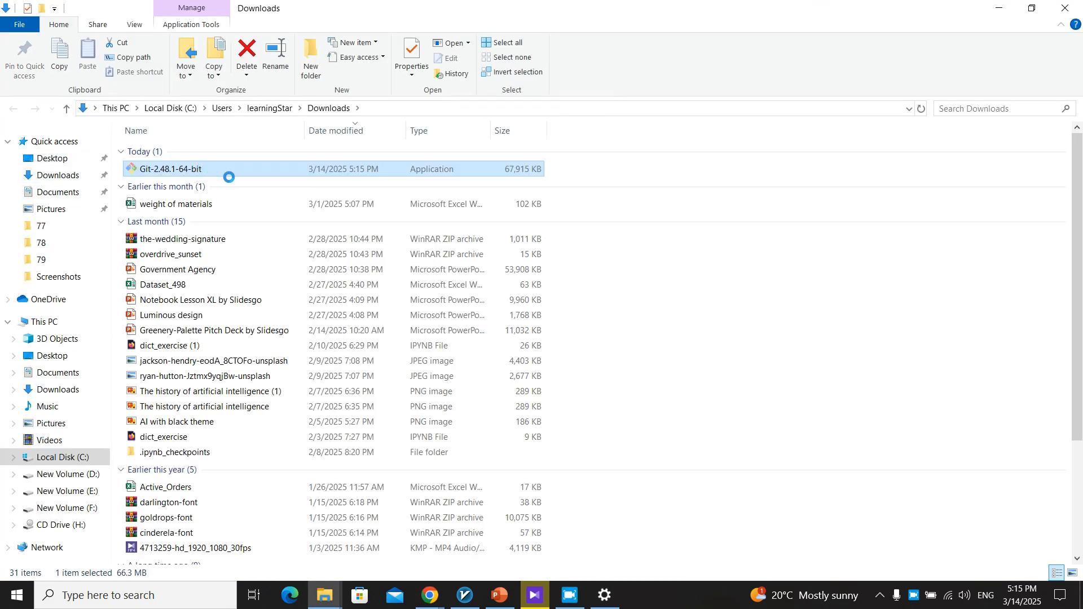
pyautogui.rightClick(208, 169)
pyautogui.click(265, 210)
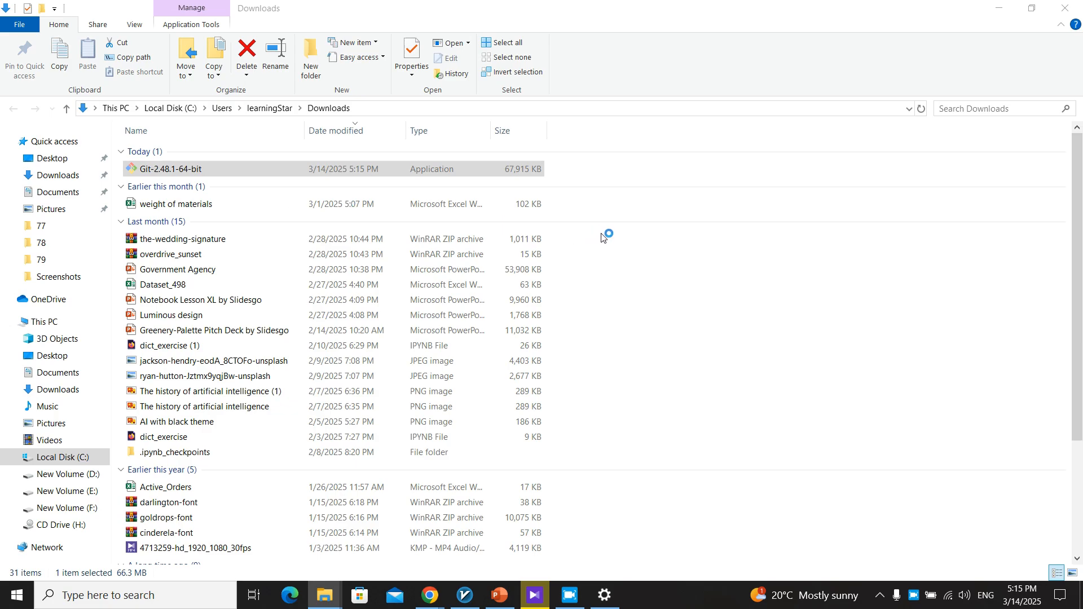
# Step: Close the Settings window and authorize Git for Windows with the admin account password
pyautogui.click(615, 595)
pyautogui.click(1066, 9)
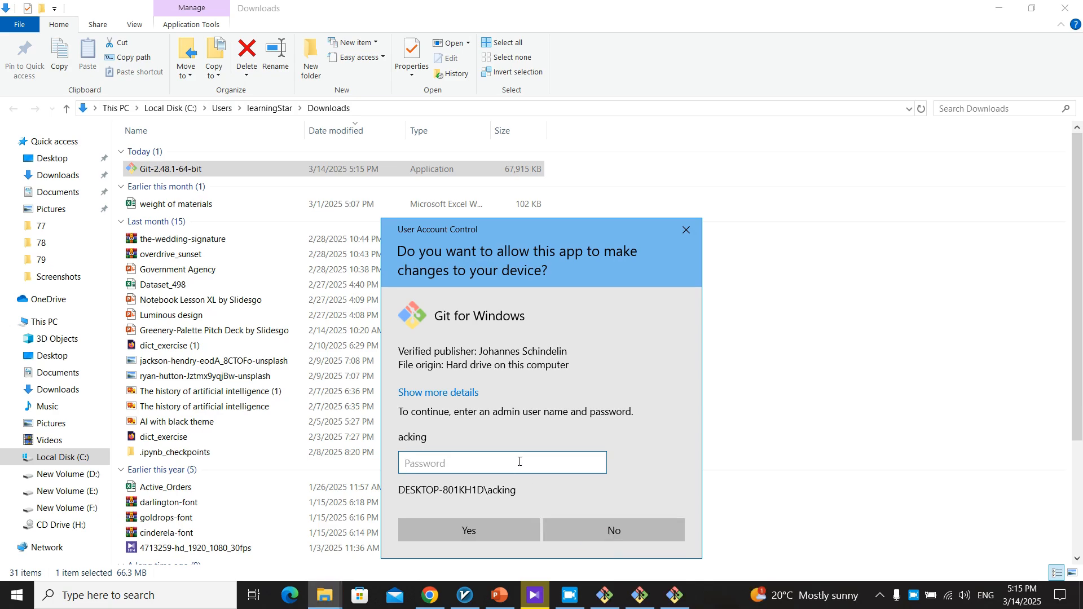
pyautogui.write('••••••••')
pyautogui.press('Return')
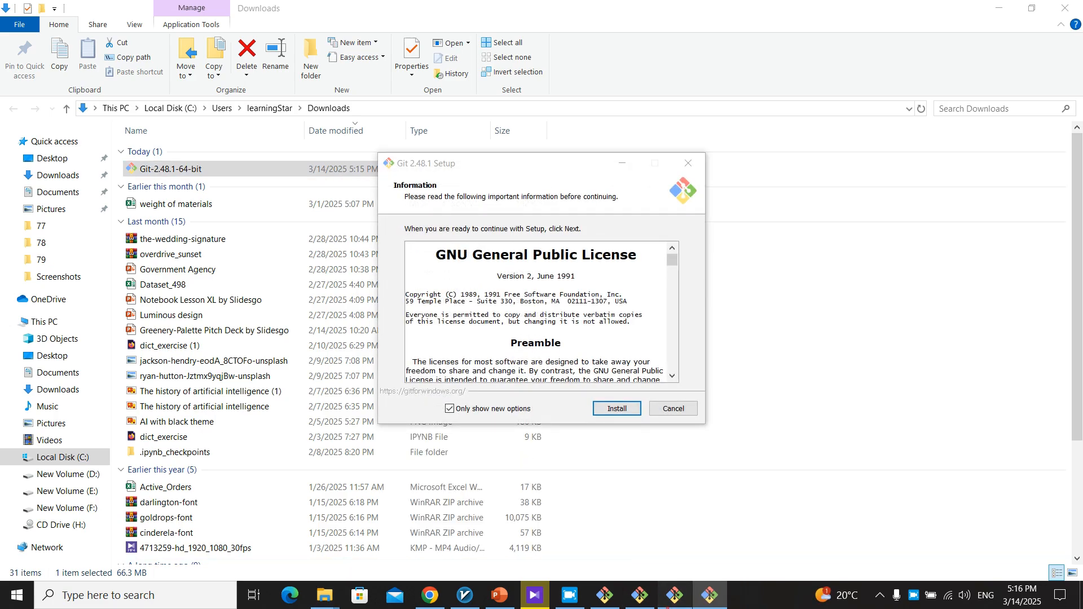
# Step: Cancel and exit the three surplus Git 2.48.1 Setup windows, leaving a single one open
pyautogui.click(660, 408)
pyautogui.click(592, 366)
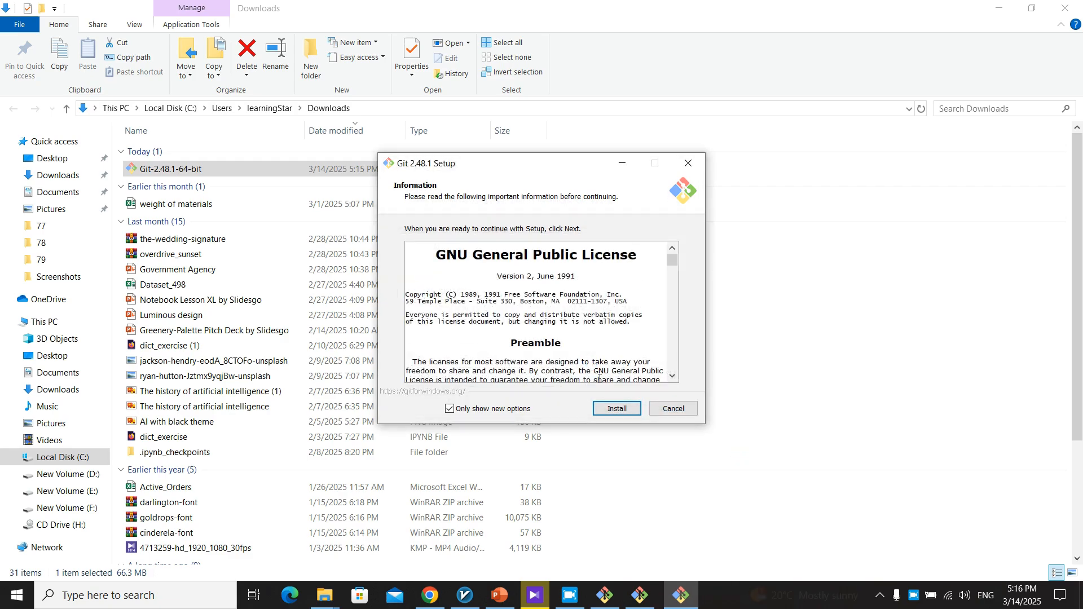
pyautogui.click(678, 405)
pyautogui.click(586, 369)
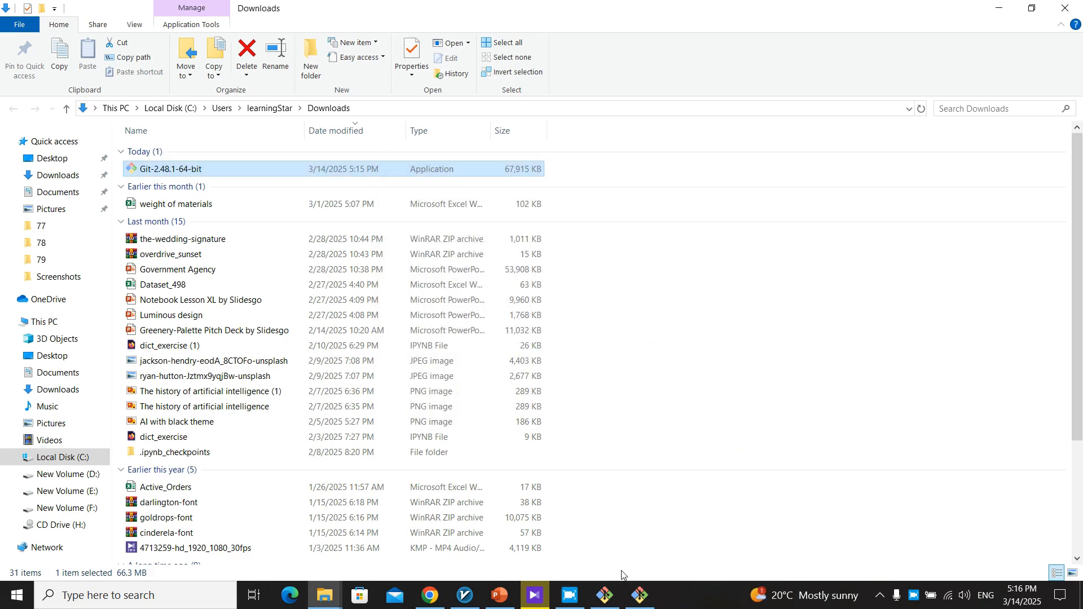
pyautogui.click(667, 411)
pyautogui.click(594, 370)
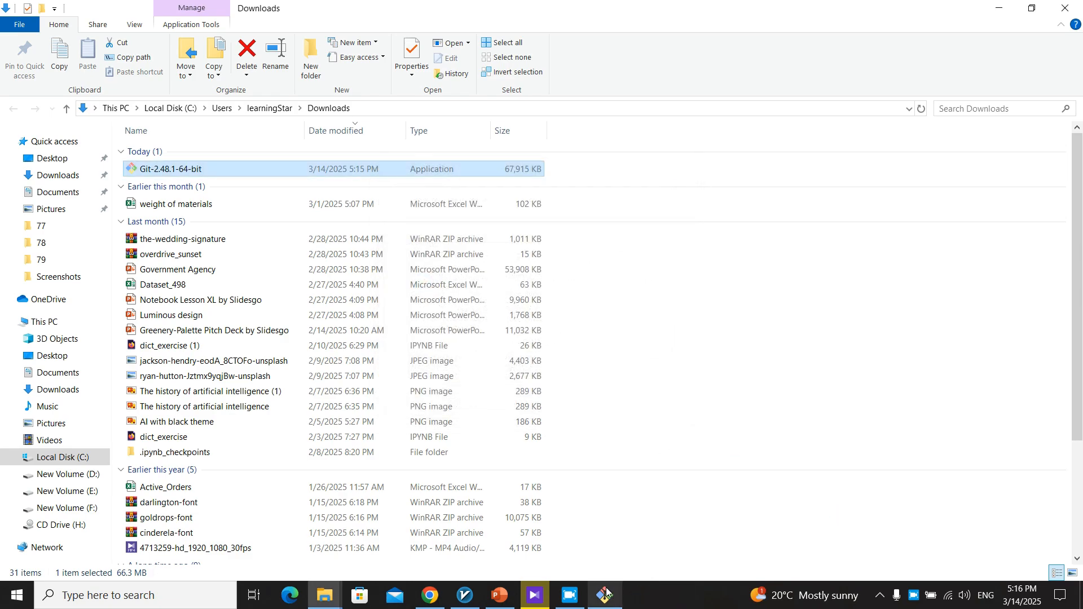
# Step: Accept the license in Git 2.48.1 Setup, keep Vim and bundled OpenSSH selected, and start the installation
pyautogui.scroll(-15, 588, 286)
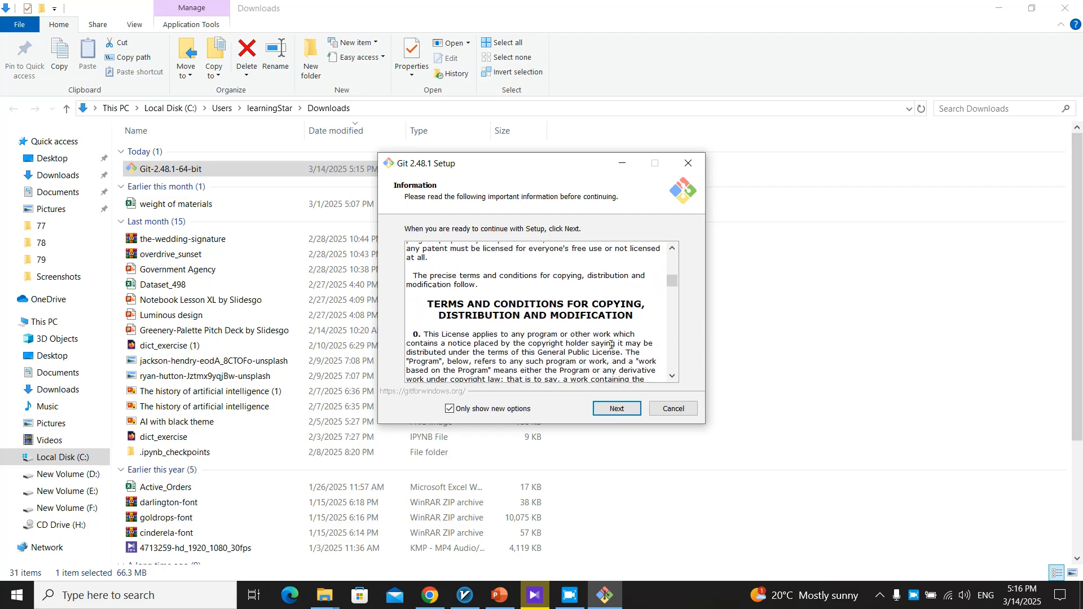
pyautogui.click(617, 408)
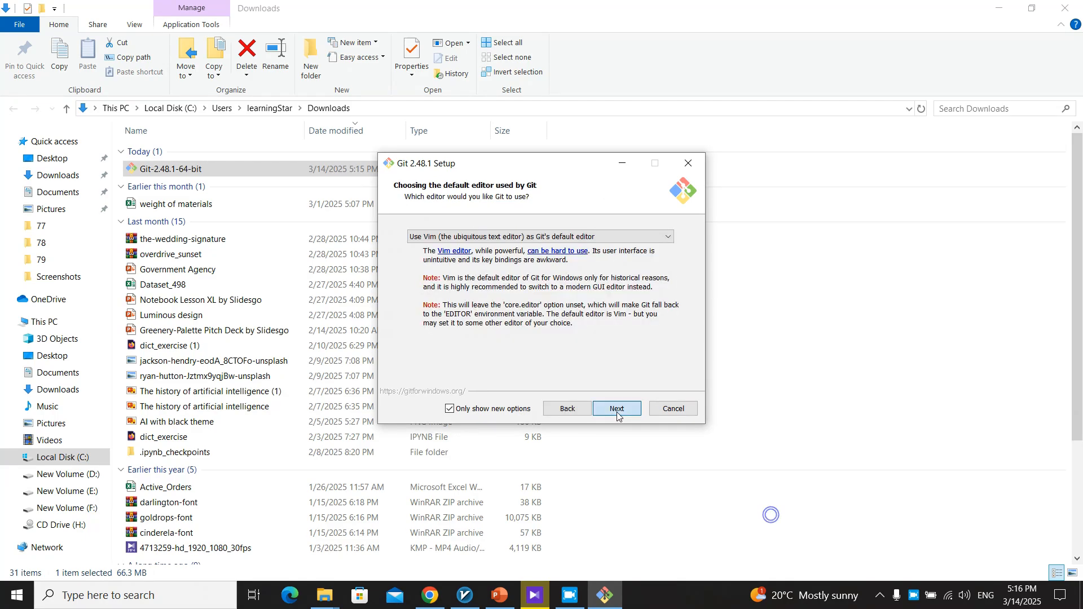
pyautogui.click(616, 408)
pyautogui.click(617, 408)
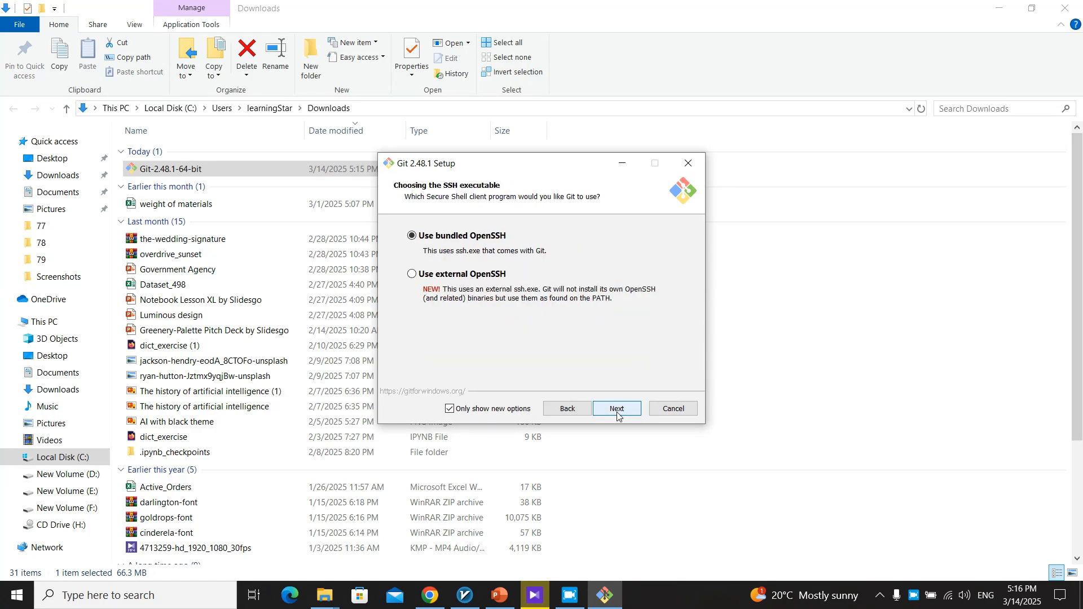
pyautogui.click(616, 409)
pyautogui.click(617, 413)
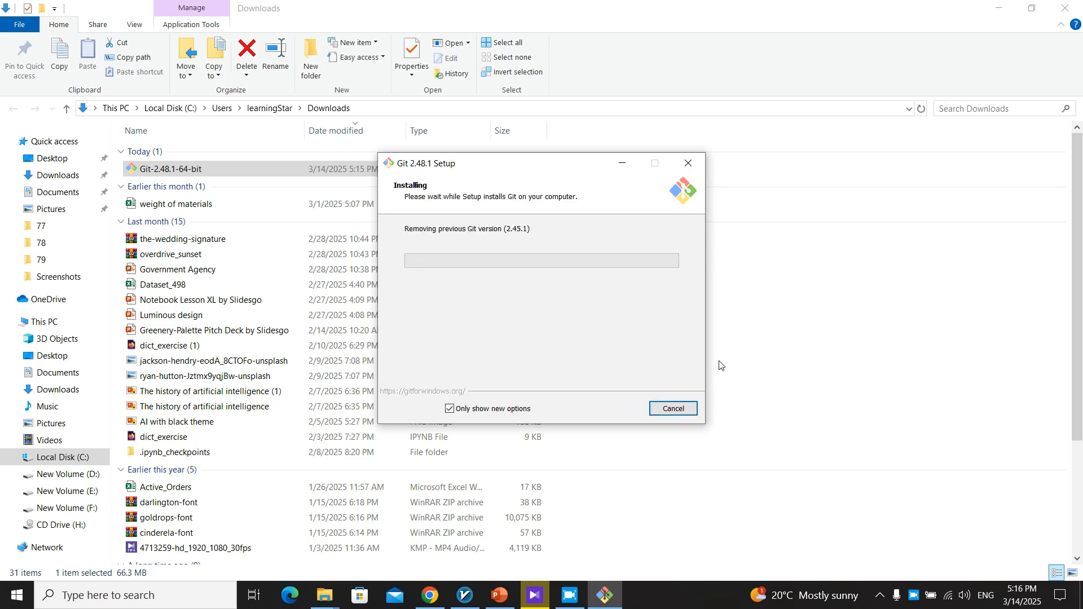
# Step: Authorize the setup's removal of the previous Git version with the admin account password and dismiss the setup dialogs that follow
pyautogui.click(502, 412)
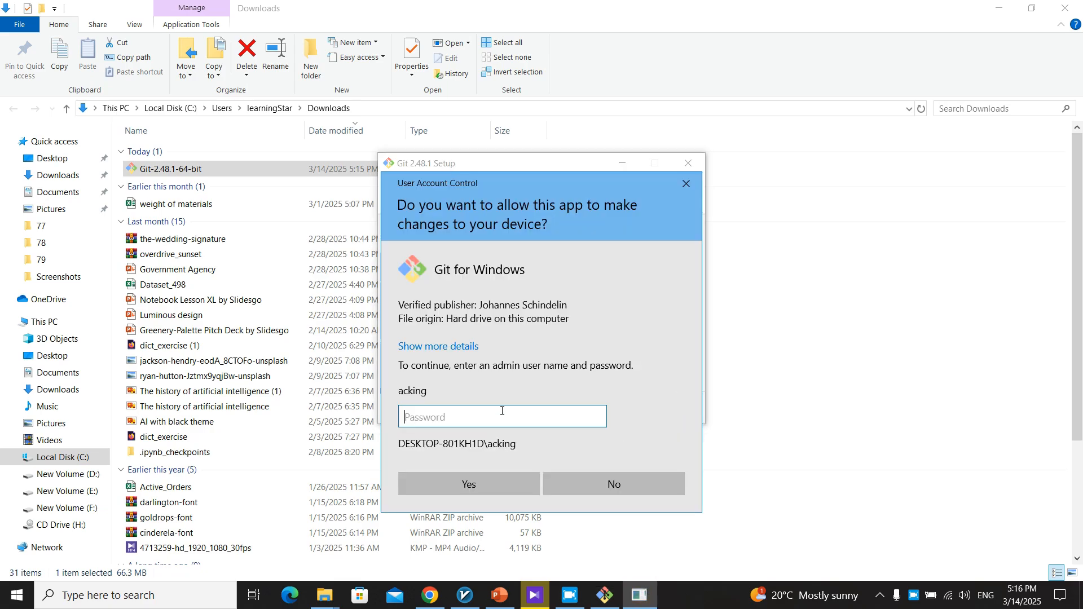
pyautogui.write('••••••••')
pyautogui.press('Return')
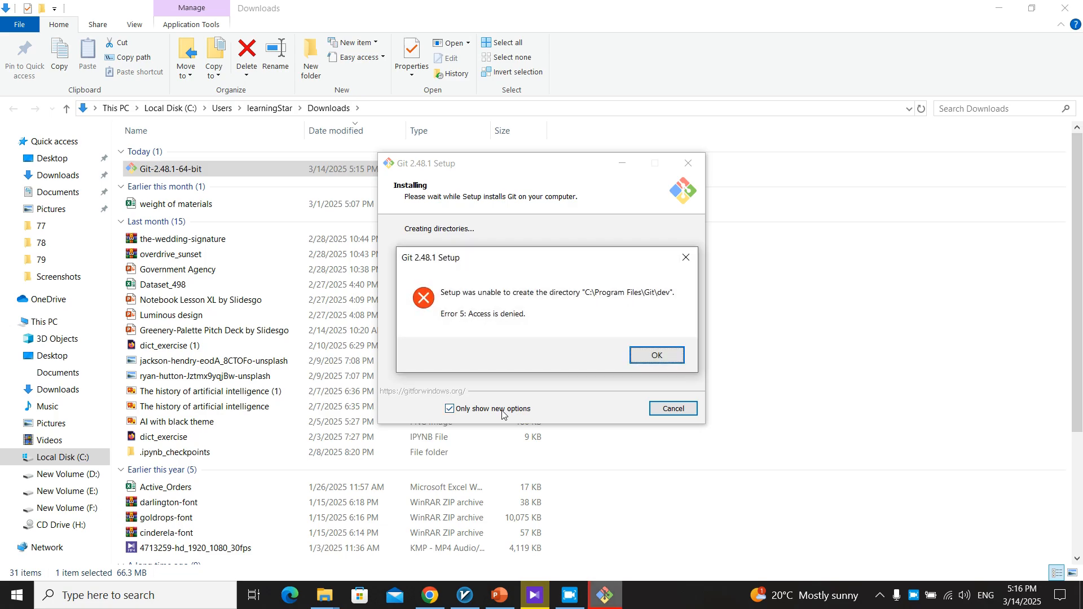
pyautogui.press('Return')
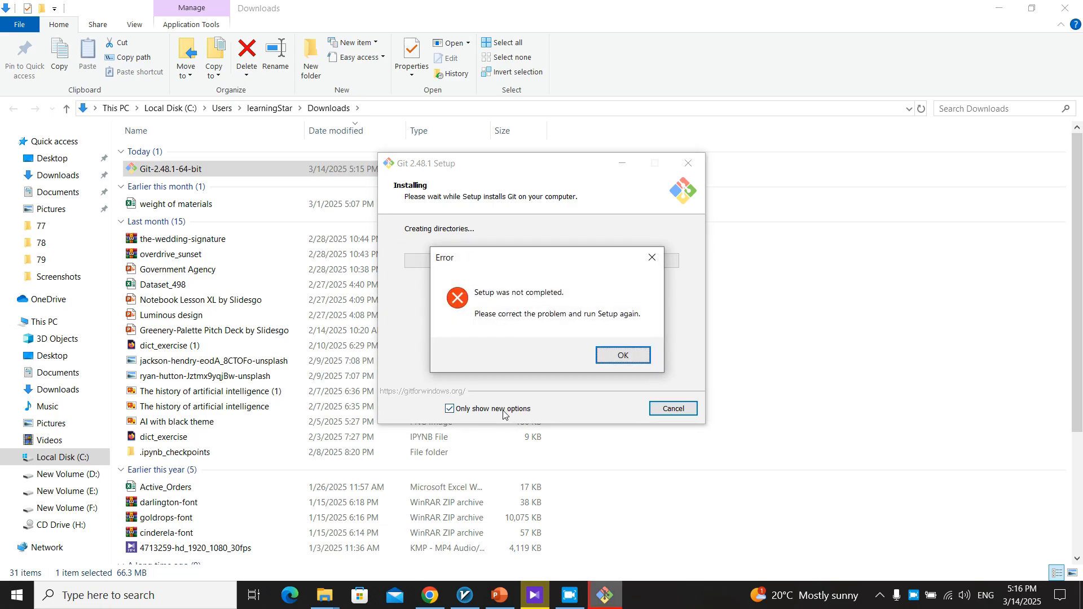
pyautogui.press('Return')
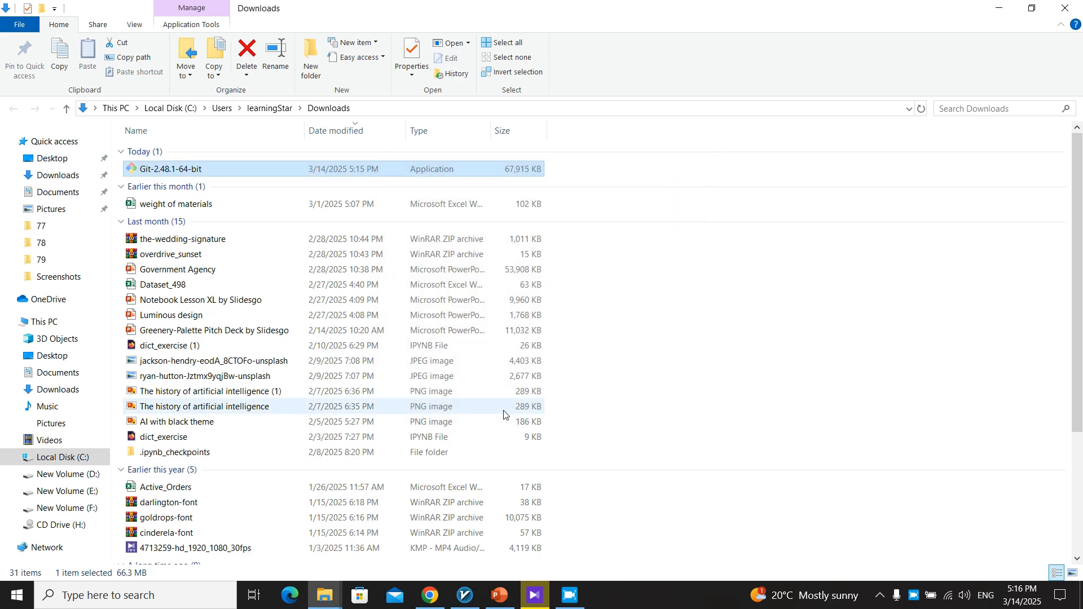
# Step: Search Windows for Git Bash, try to launch it, and cancel the search for its missing target file
pyautogui.press('super')
pyautogui.write('git')
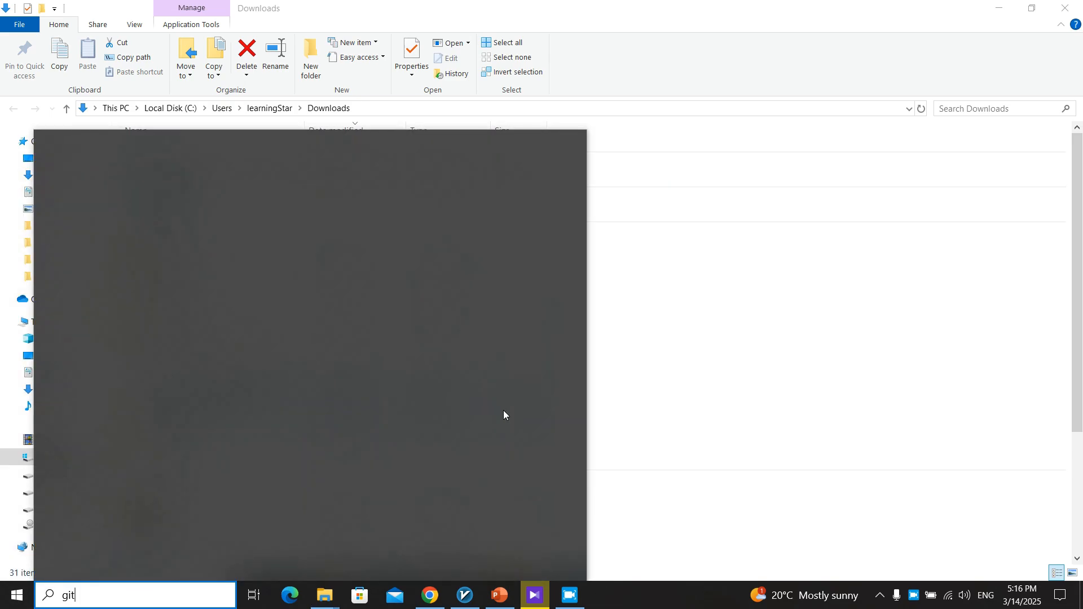
pyautogui.write('n')
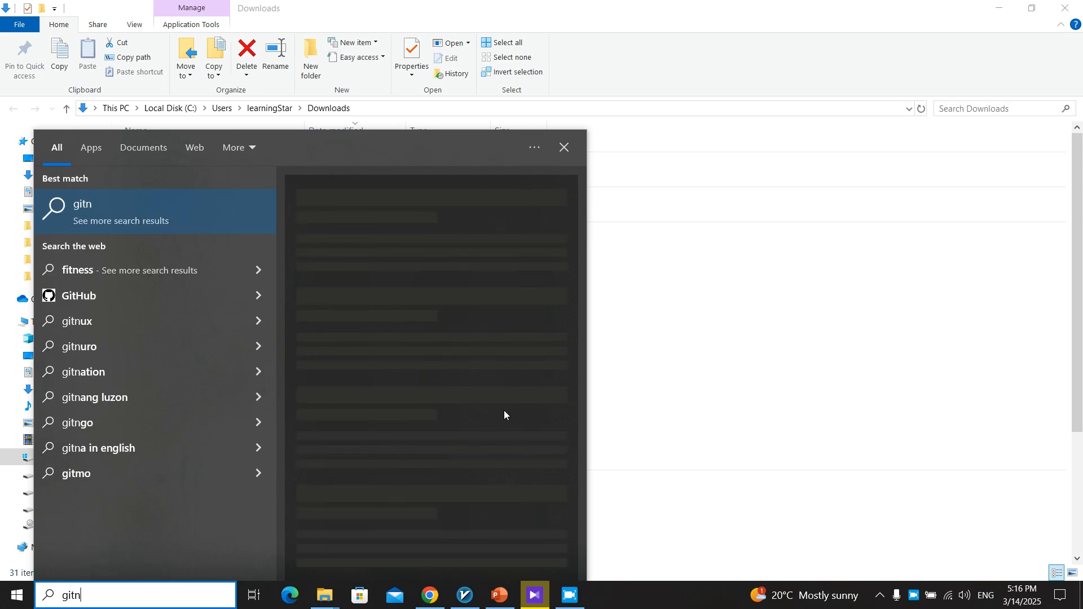
pyautogui.press('BackSpace')
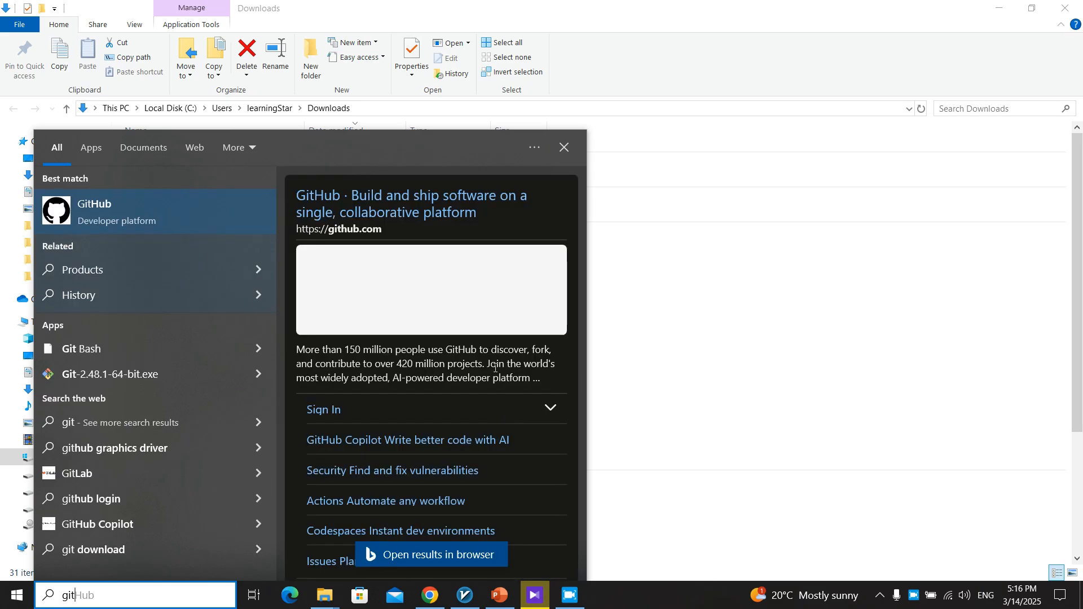
pyautogui.write('ba')
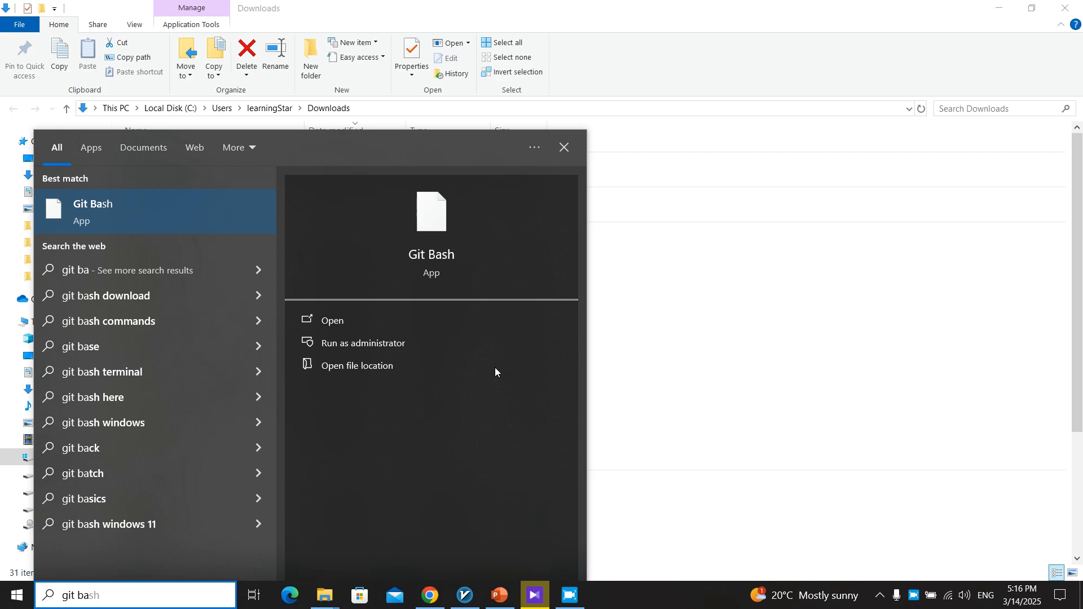
pyautogui.press('Return')
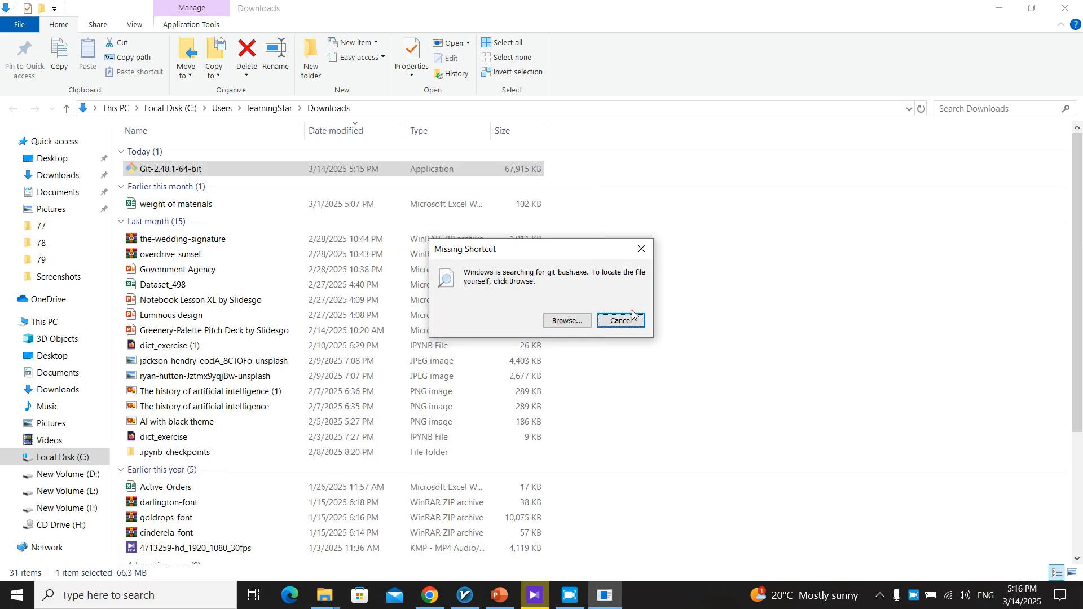
pyautogui.click(633, 319)
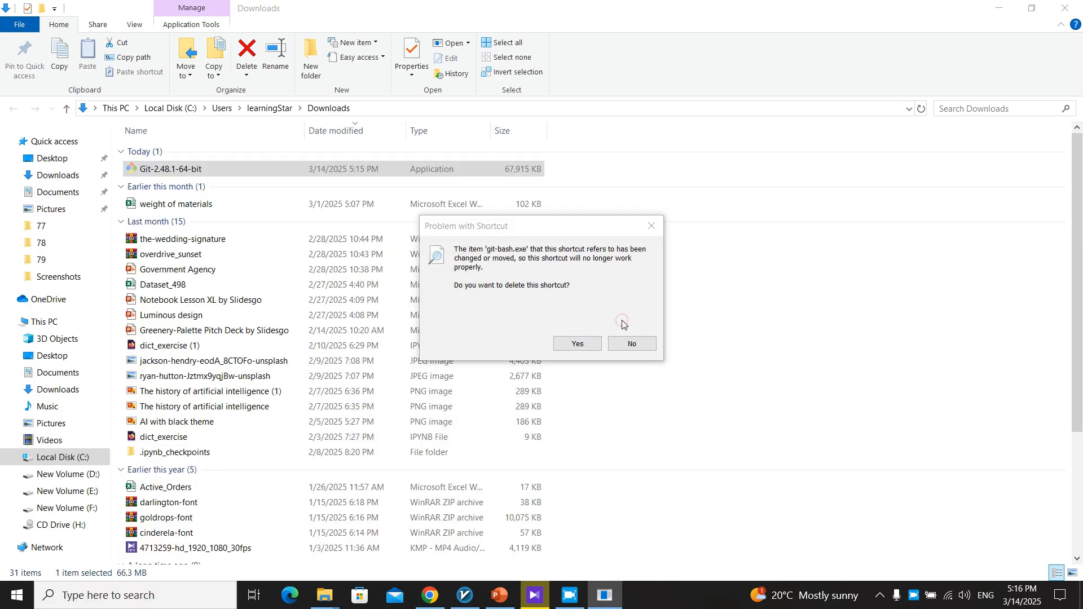
# Step: Search Windows for git again, clear the query, and decline deleting the broken Git Bash shortcut
pyautogui.press('super')
pyautogui.write('git')
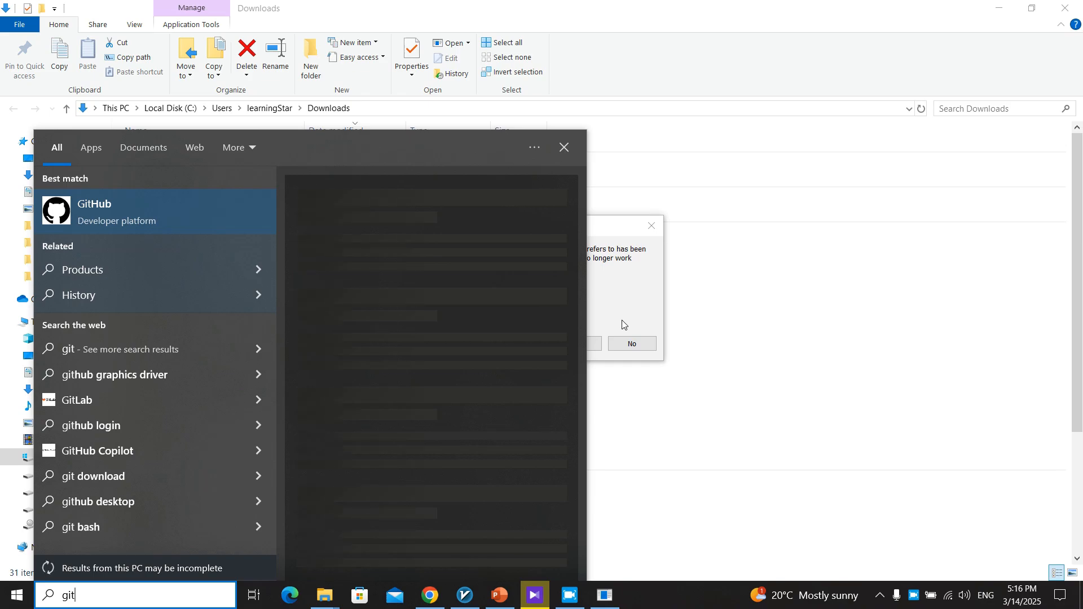
pyautogui.press('BackSpace')
pyautogui.press('BackSpace')
pyautogui.press('BackSpace')
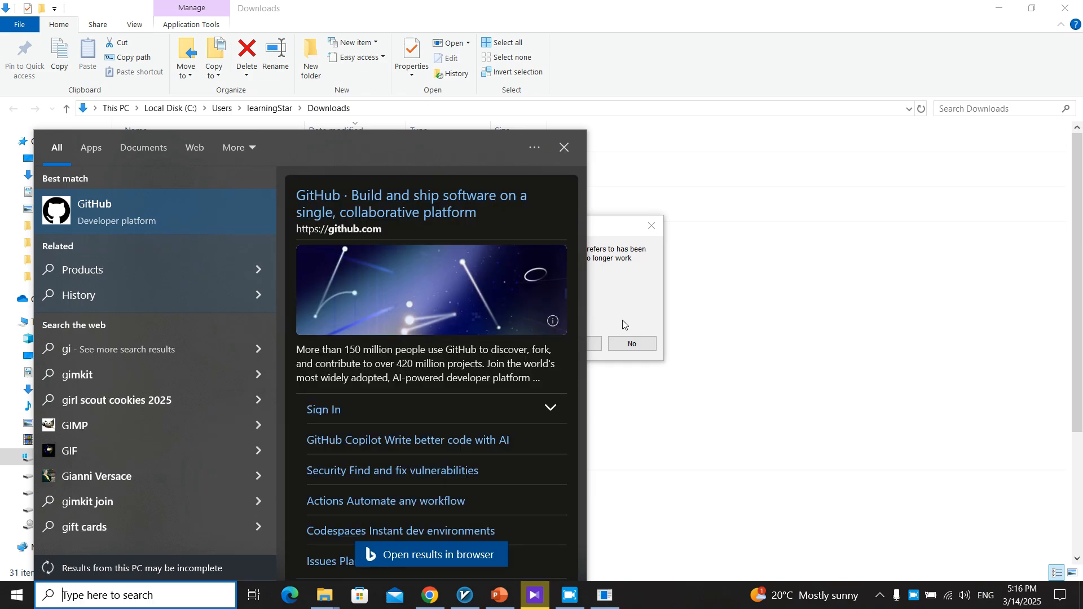
pyautogui.click(633, 345)
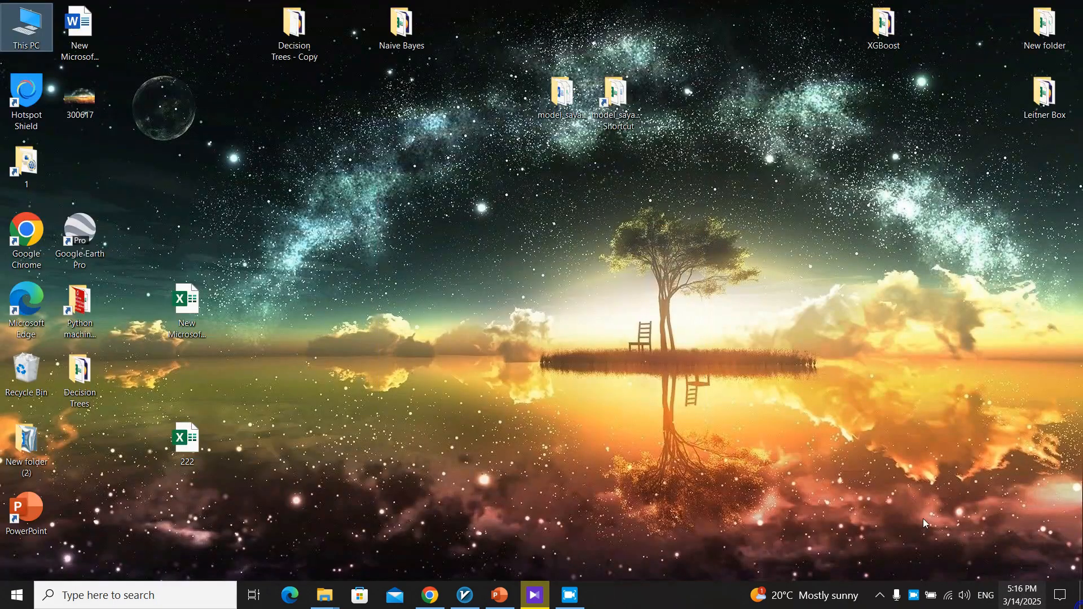
# Step: Open New folder (2) from the desktop to view its contents and close it
pyautogui.click(791, 446)
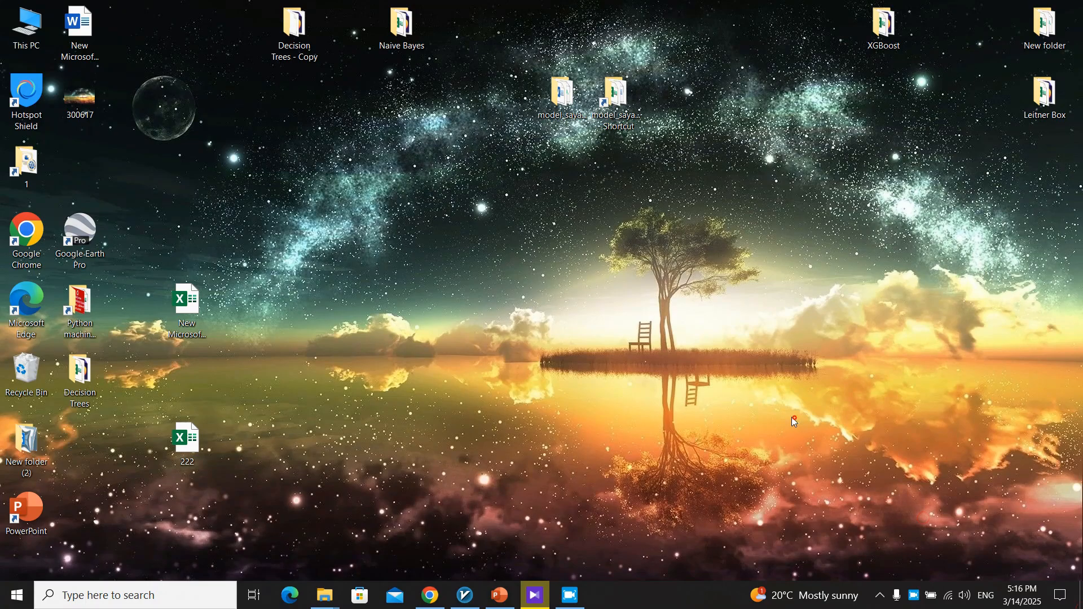
pyautogui.doubleClick(48, 439)
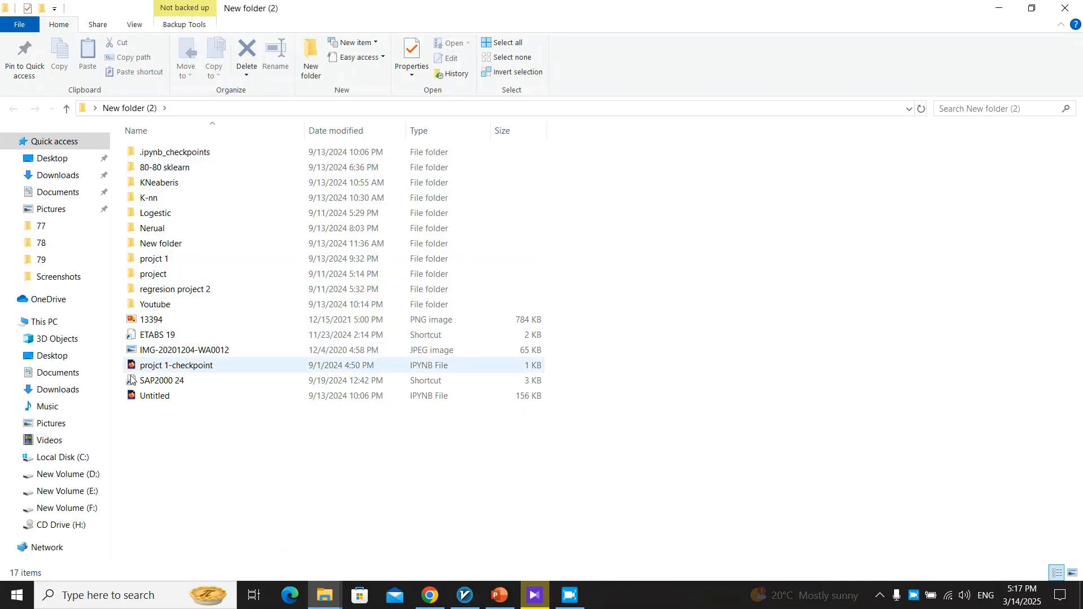
pyautogui.click(1065, 8)
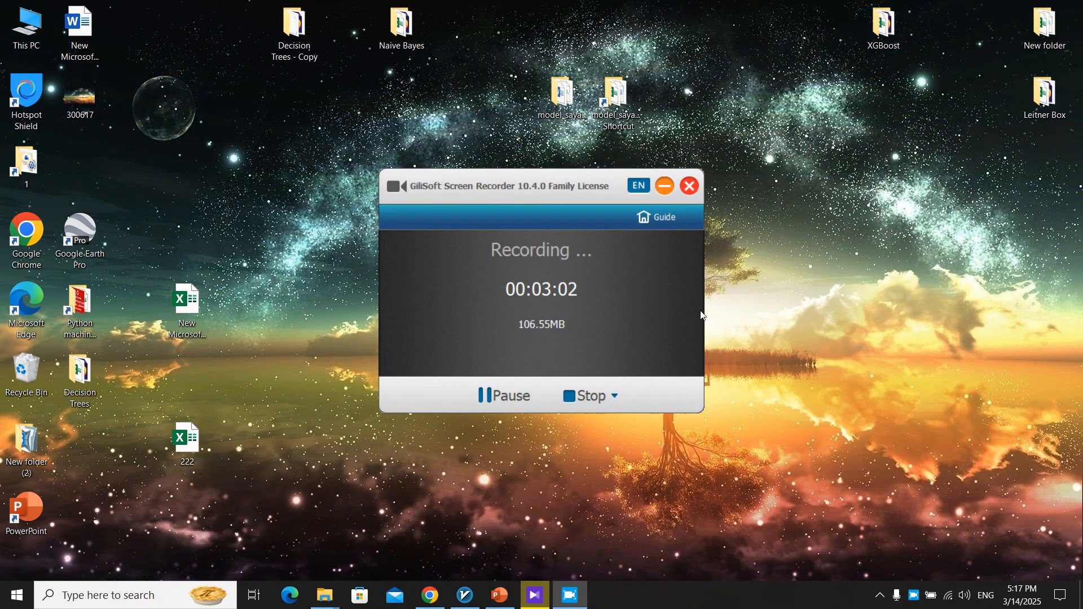
# Step: Search Windows for the installed Git program from the desktop, clear the query, and close the search
pyautogui.press('super')
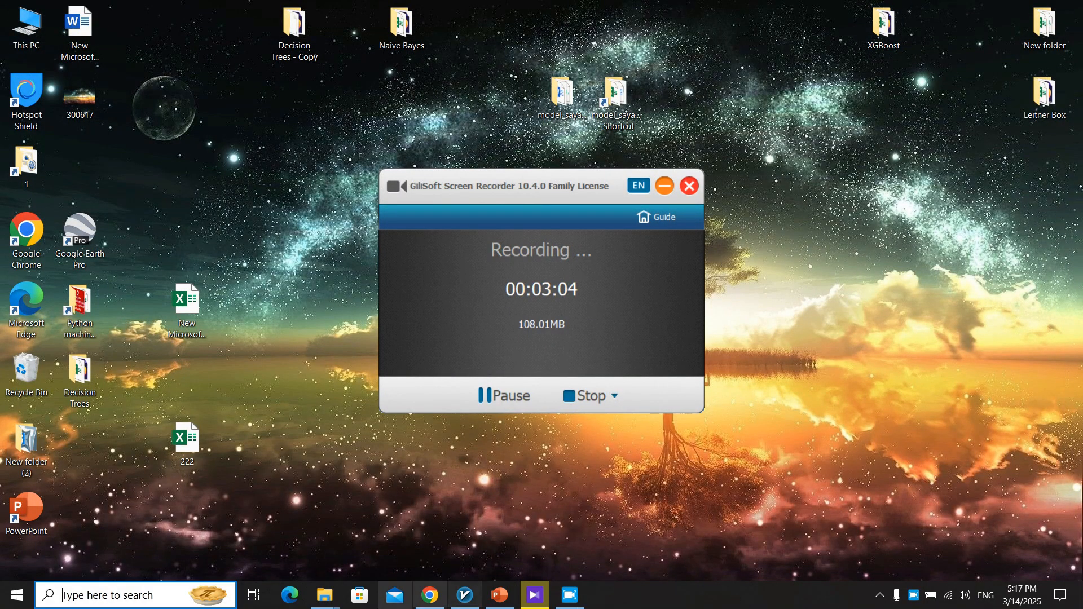
pyautogui.write('git')
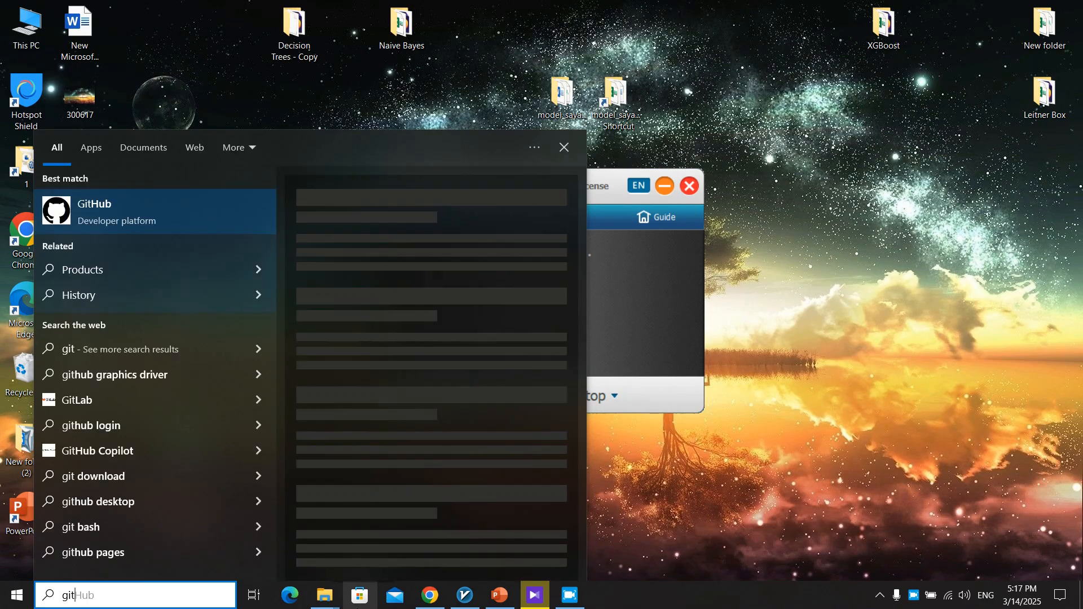
pyautogui.write('hun')
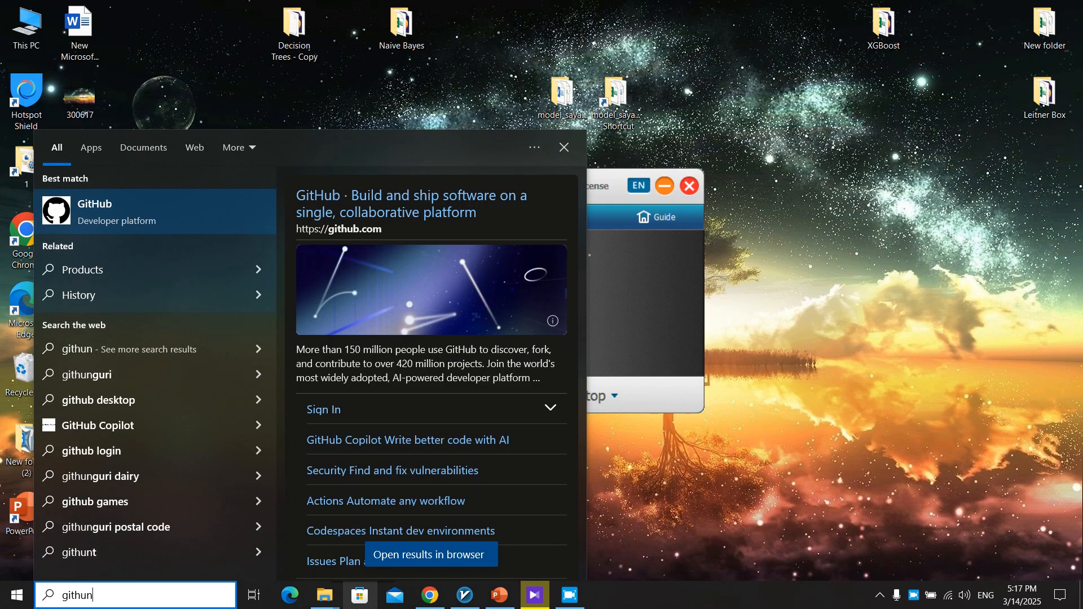
pyautogui.press('BackSpace')
pyautogui.press('BackSpace')
pyautogui.press('BackSpace')
pyautogui.press('BackSpace')
pyautogui.press('BackSpace')
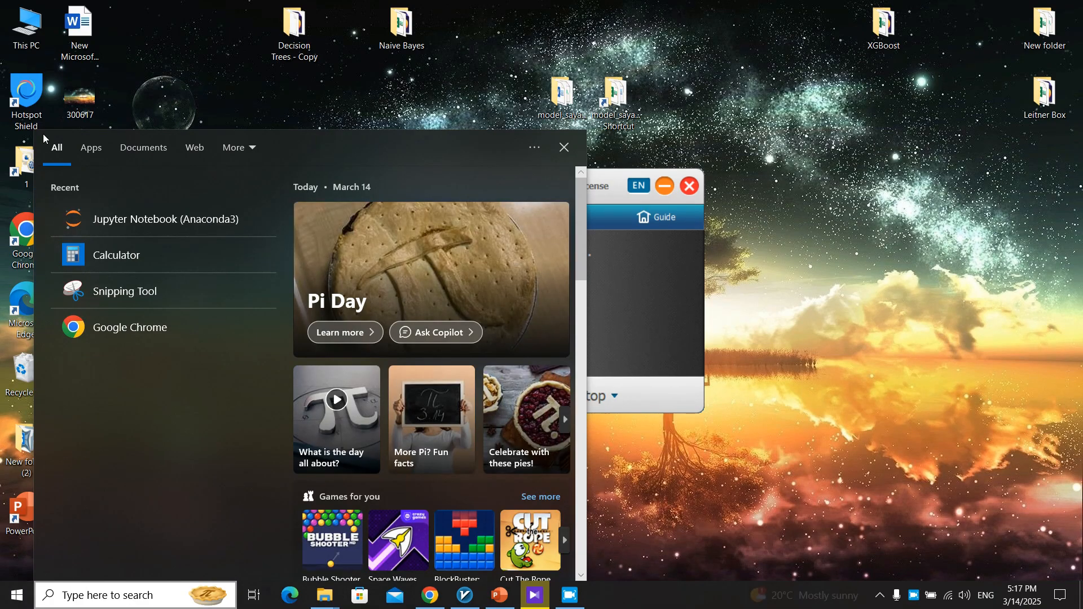
pyautogui.click(702, 120)
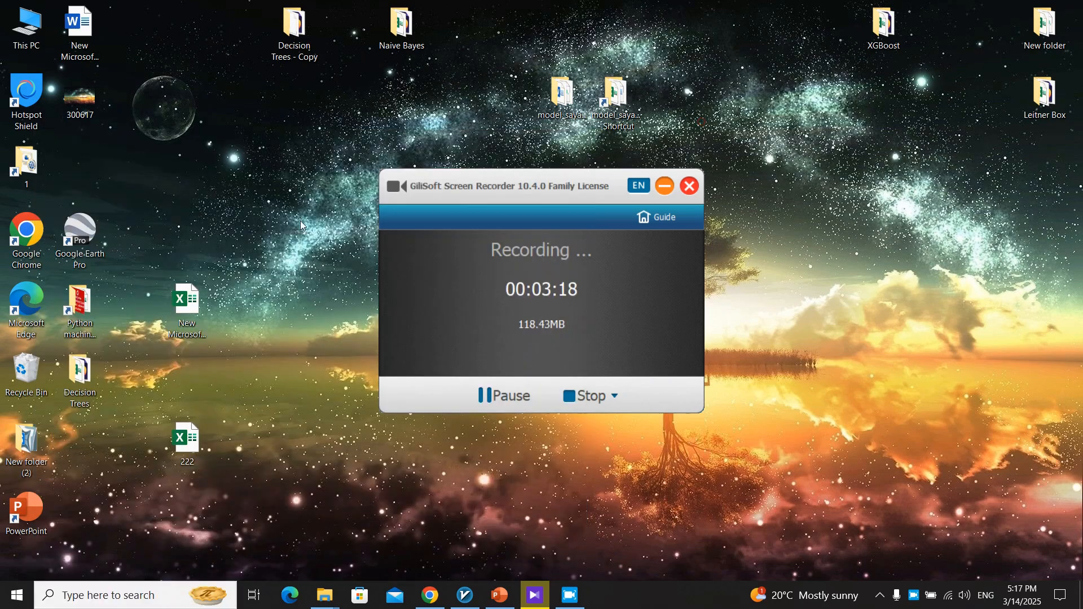
# Step: Open the Decision Trees folder from the desktop and check which new item types can be created in it
pyautogui.rightClick(58, 465)
pyautogui.click(52, 374)
pyautogui.click(77, 377)
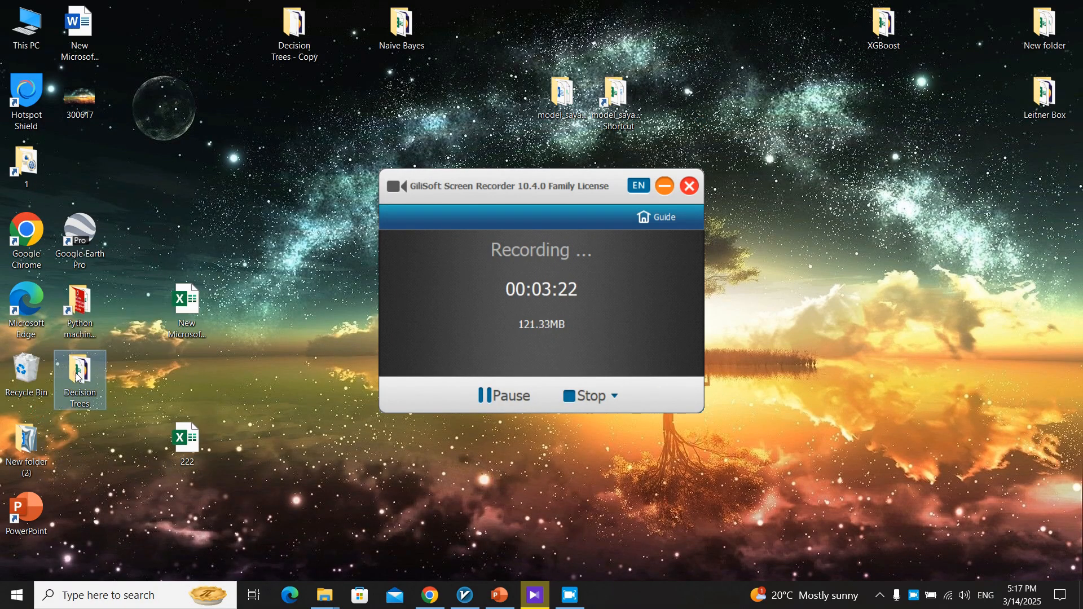
pyautogui.doubleClick(78, 376)
pyautogui.rightClick(276, 321)
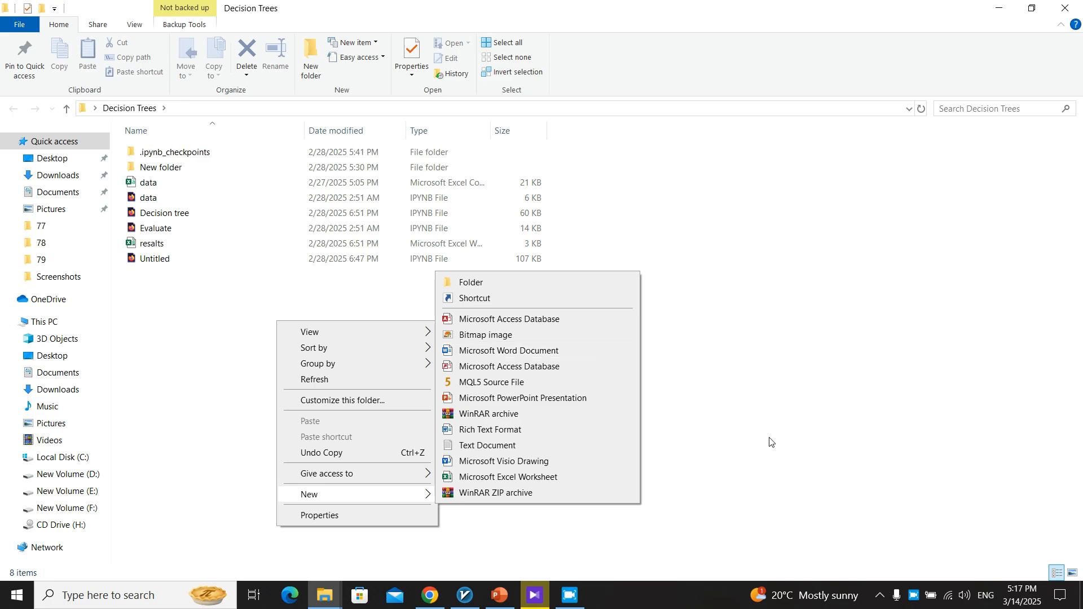
pyautogui.click(558, 520)
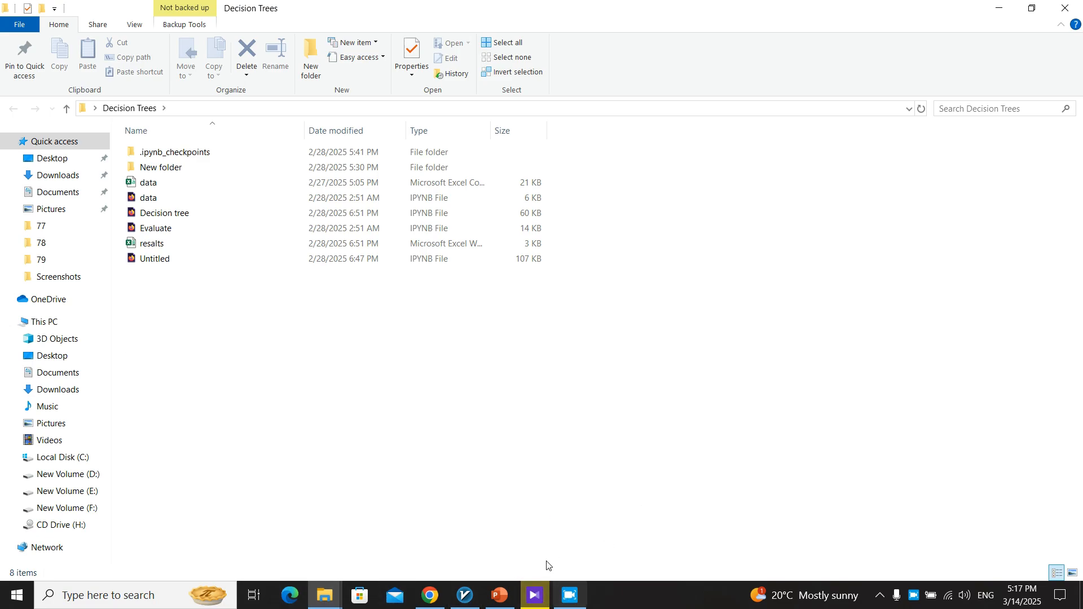